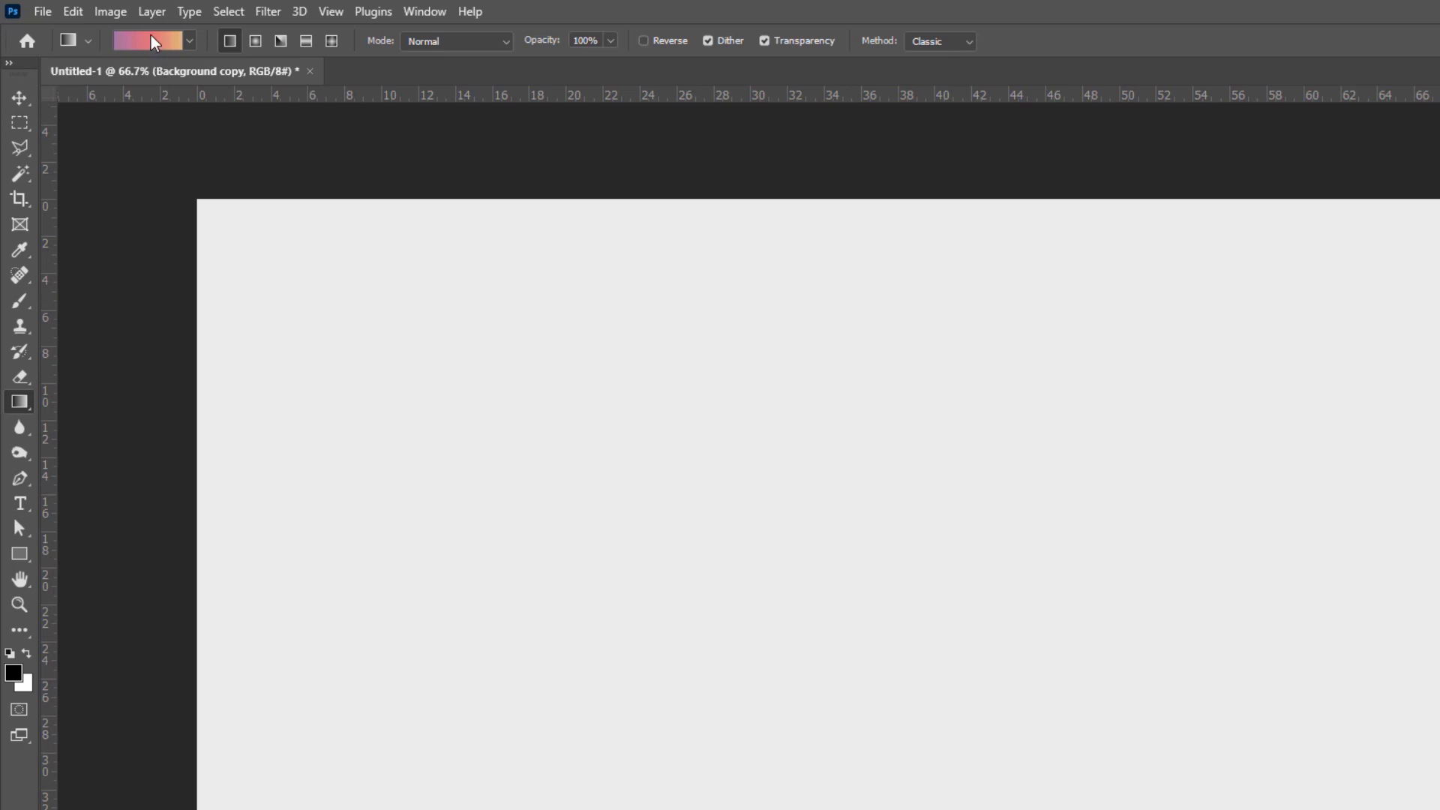
Step: Create a custom gradient with purple, pink and orange stops in the Gradient Editor
{"action": "left_click", "coordinate": [152, 38]}
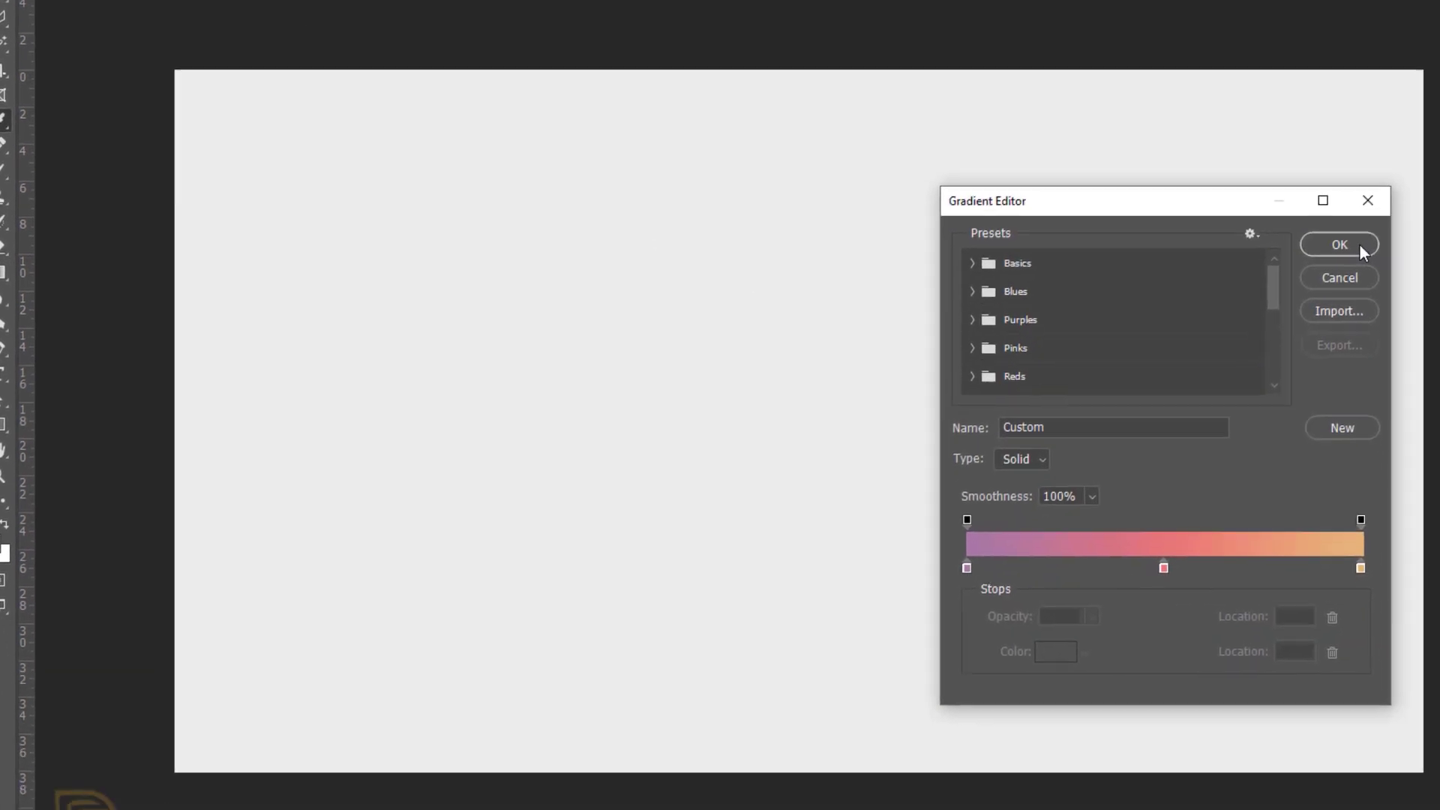
{"action": "left_click", "coordinate": [1362, 374]}
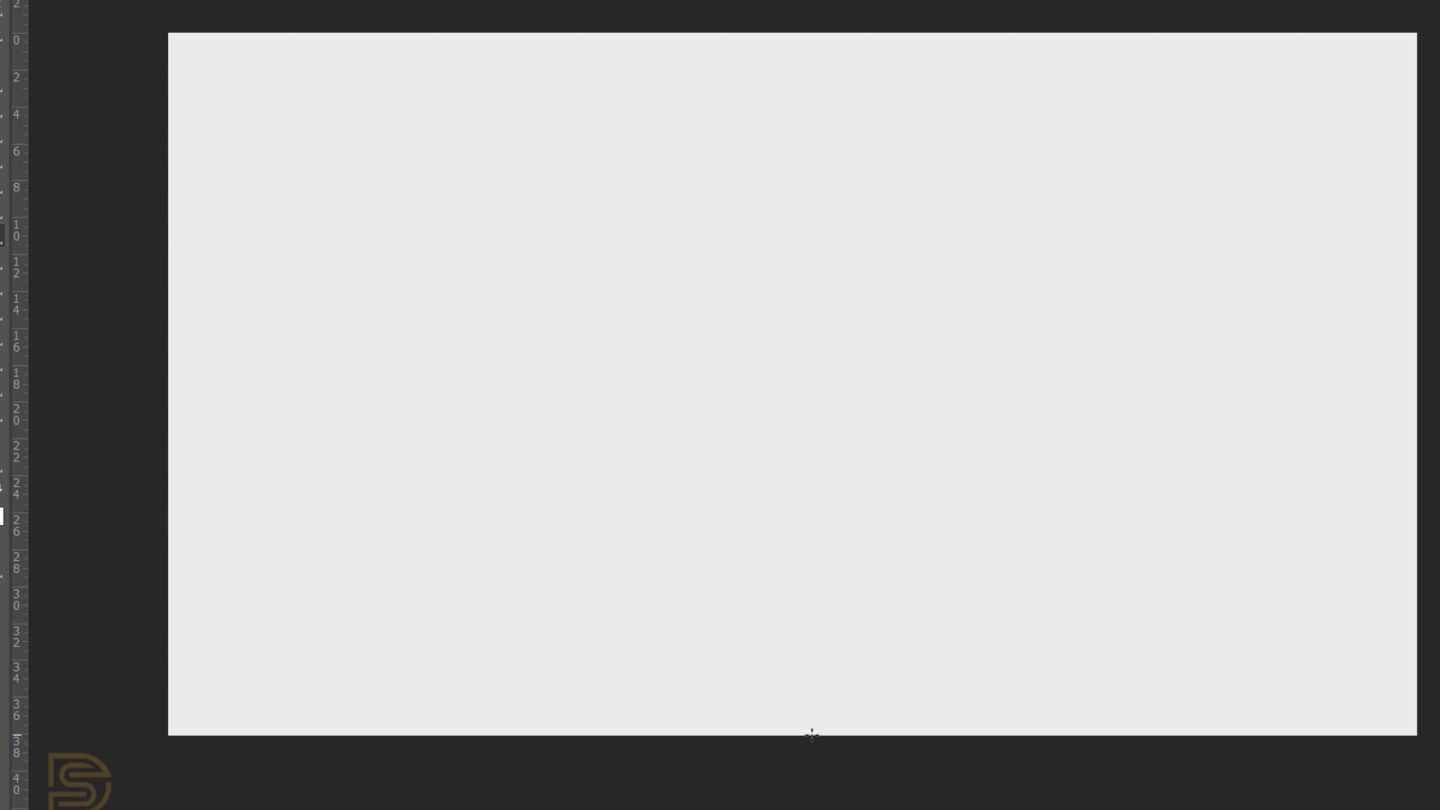
Step: Fill the background with the gradient from bottom to top and reveal Group 1's phone and man layers
{"action": "left_click_drag", "start_coordinate": [812, 735], "coordinate": [807, 34]}
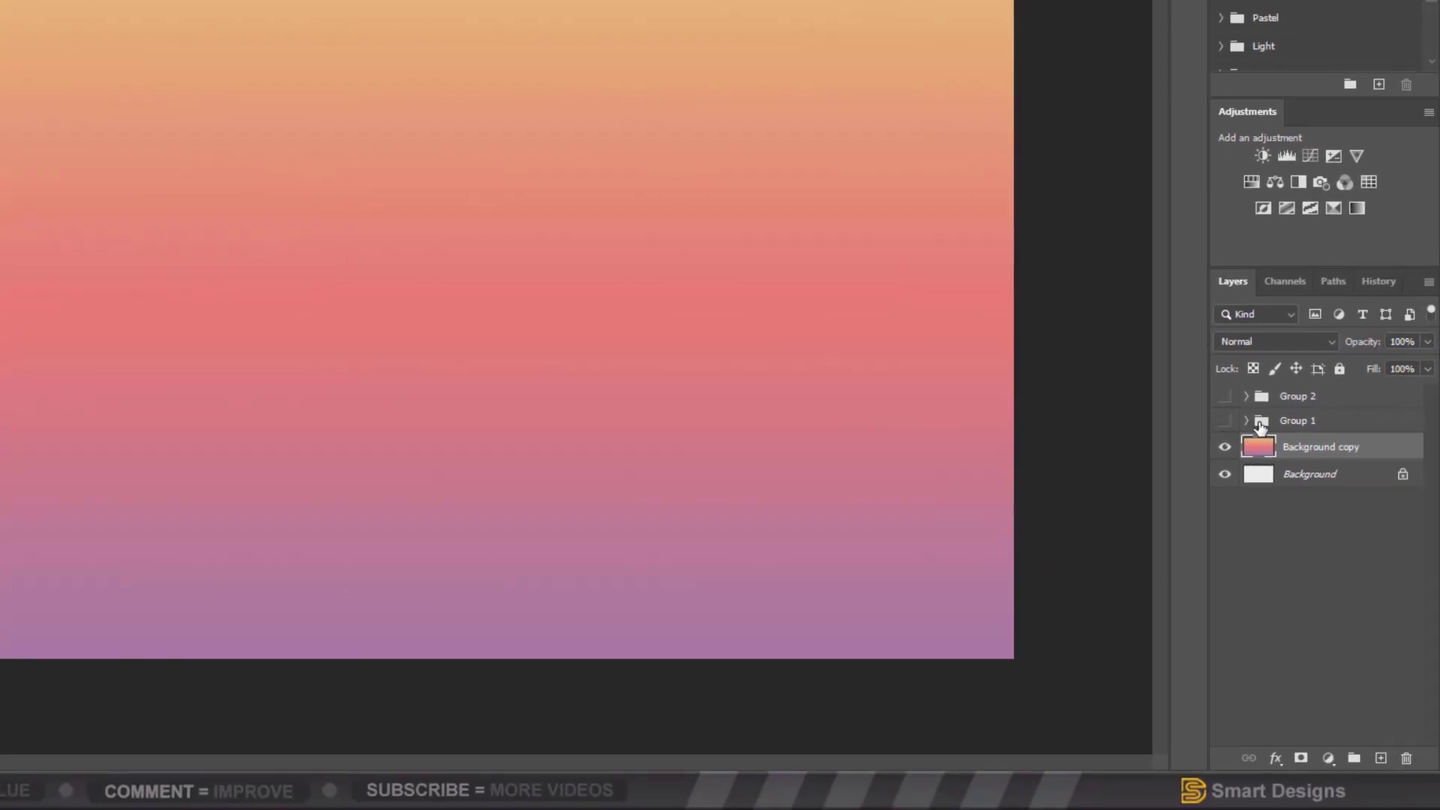
{"action": "left_click", "coordinate": [1247, 422]}
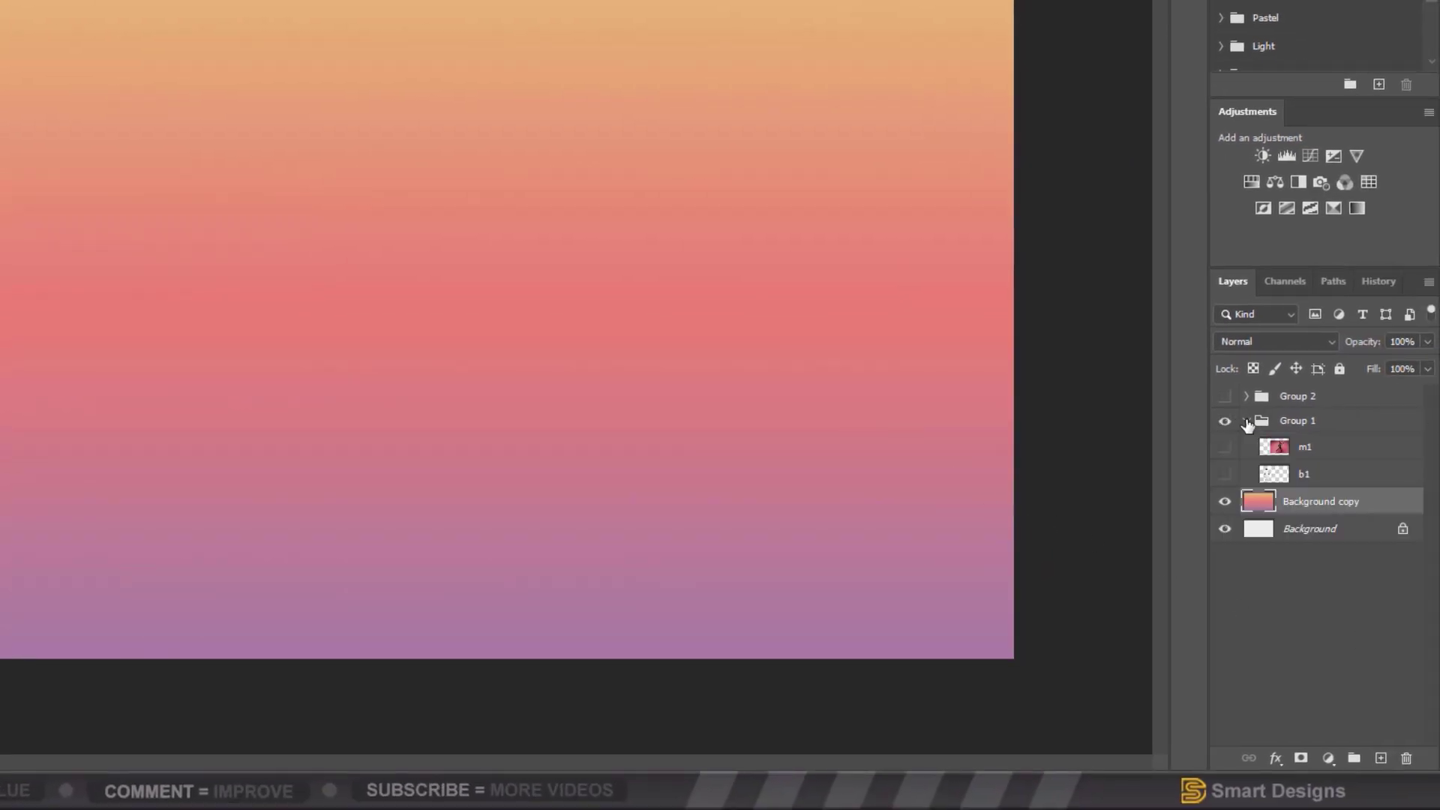
{"action": "left_click_drag", "start_coordinate": [1226, 450], "coordinate": [1225, 479]}
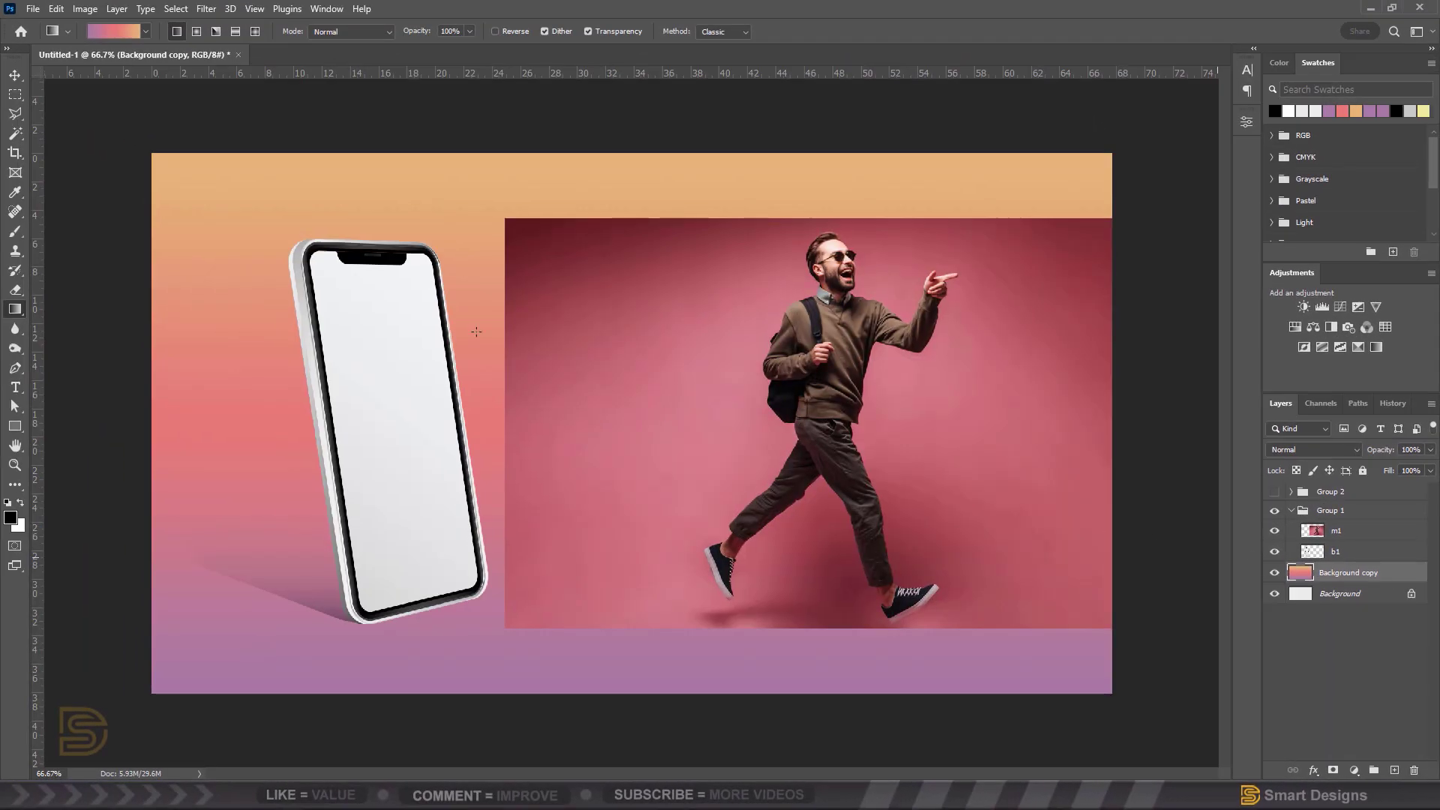
Step: Align the m1 man photo over the phone at reduced opacity, restore it, then hide m1 and select b1
{"action": "left_click", "coordinate": [16, 76]}
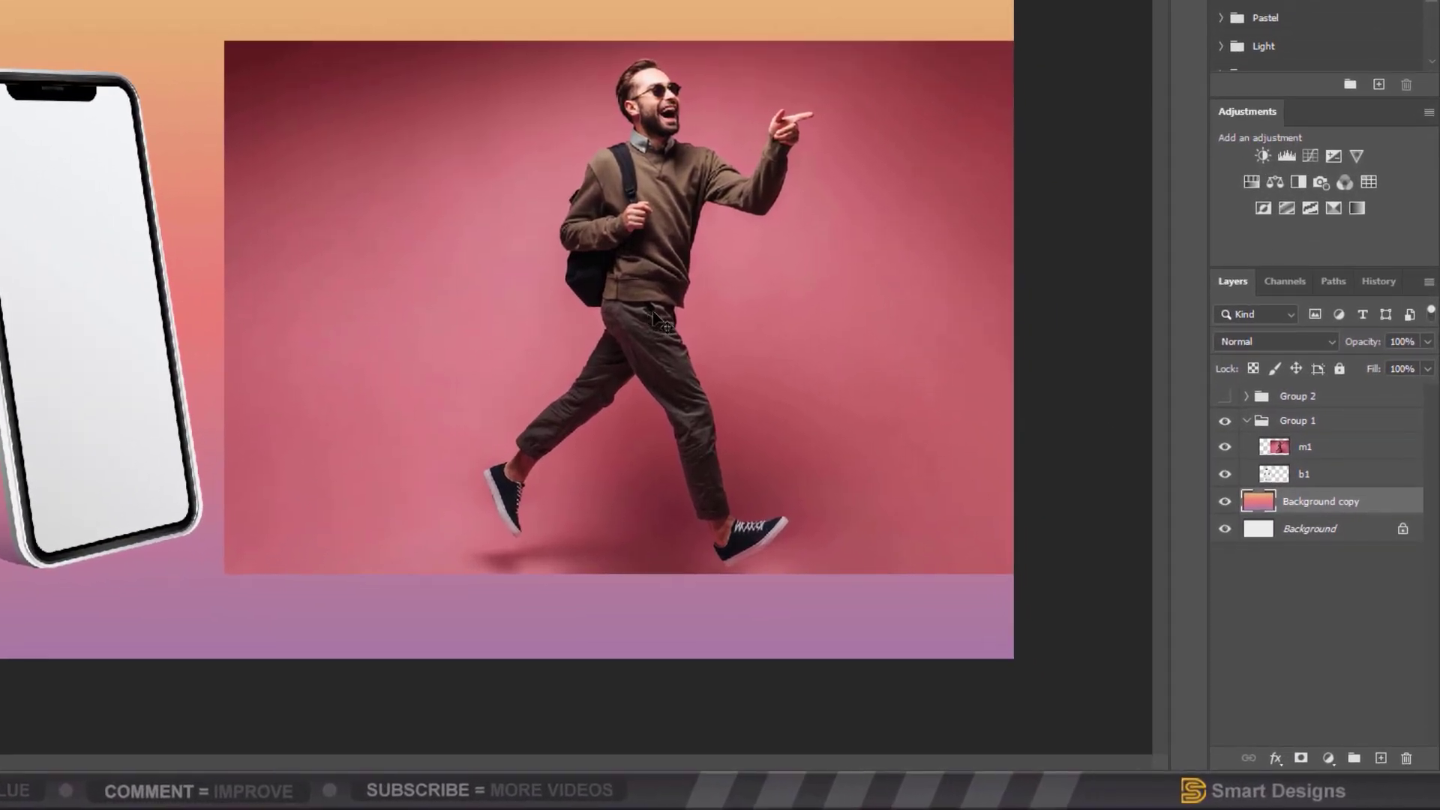
{"action": "left_click", "coordinate": [660, 322]}
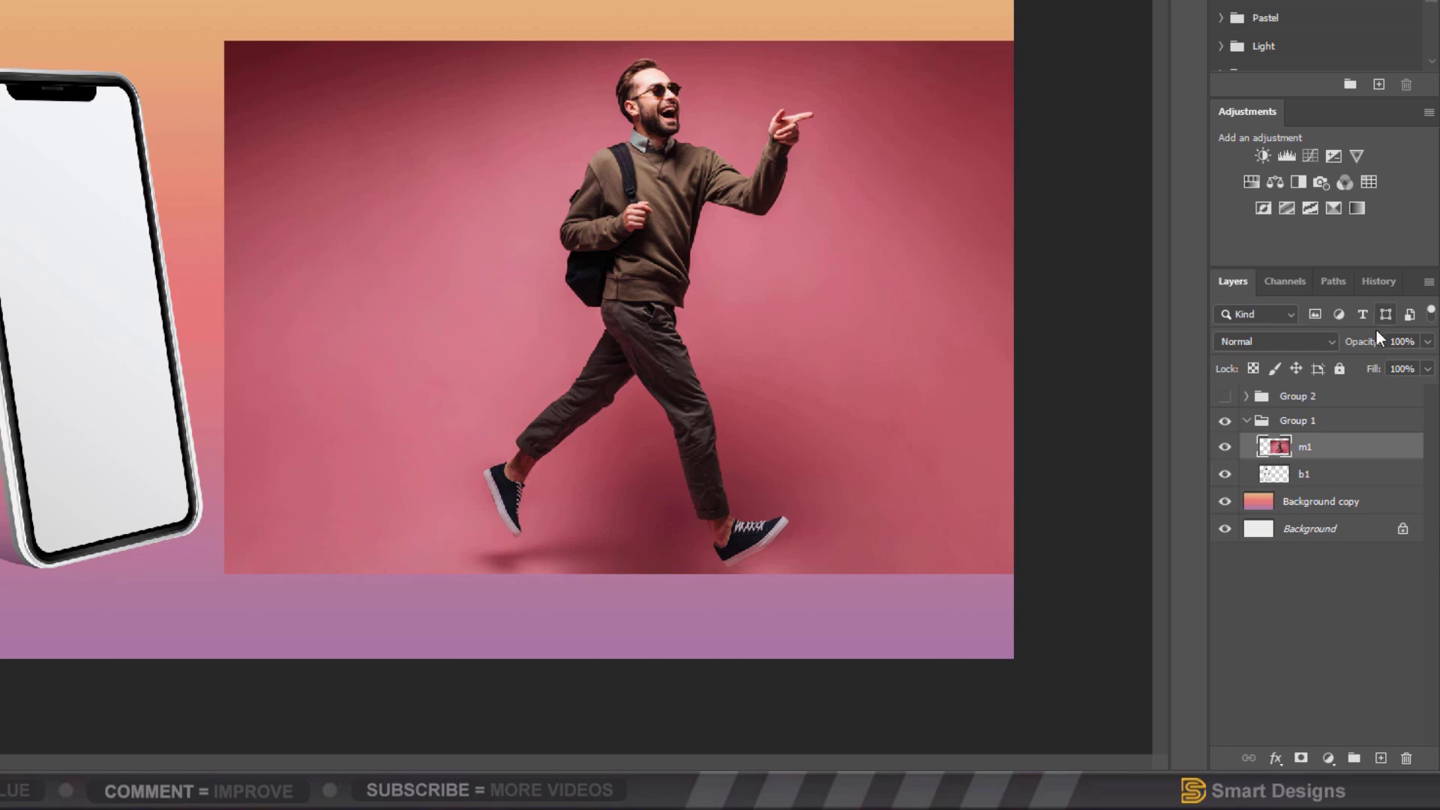
{"action": "left_click_drag", "start_coordinate": [1378, 346], "coordinate": [1334, 353]}
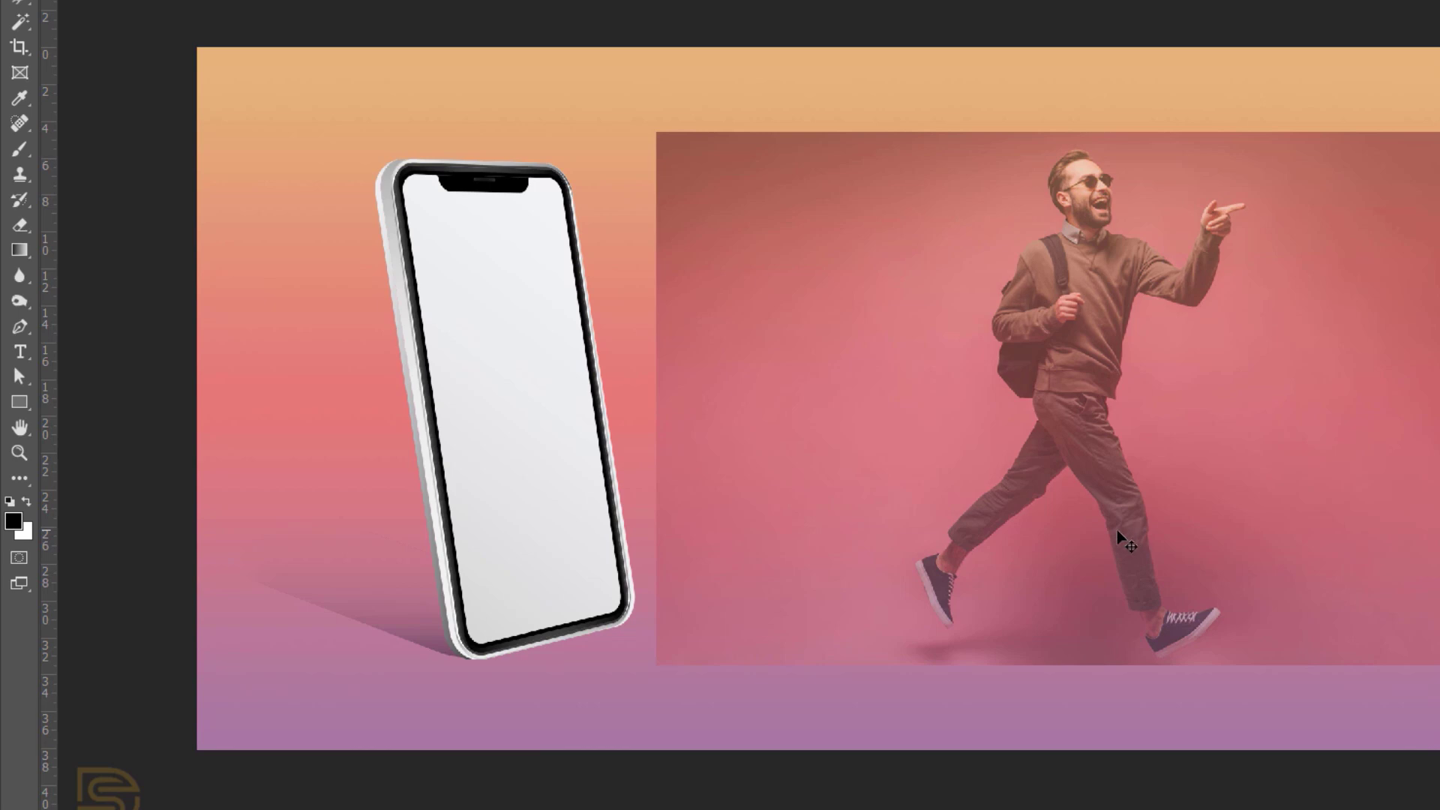
{"action": "left_click_drag", "start_coordinate": [1117, 529], "coordinate": [619, 535]}
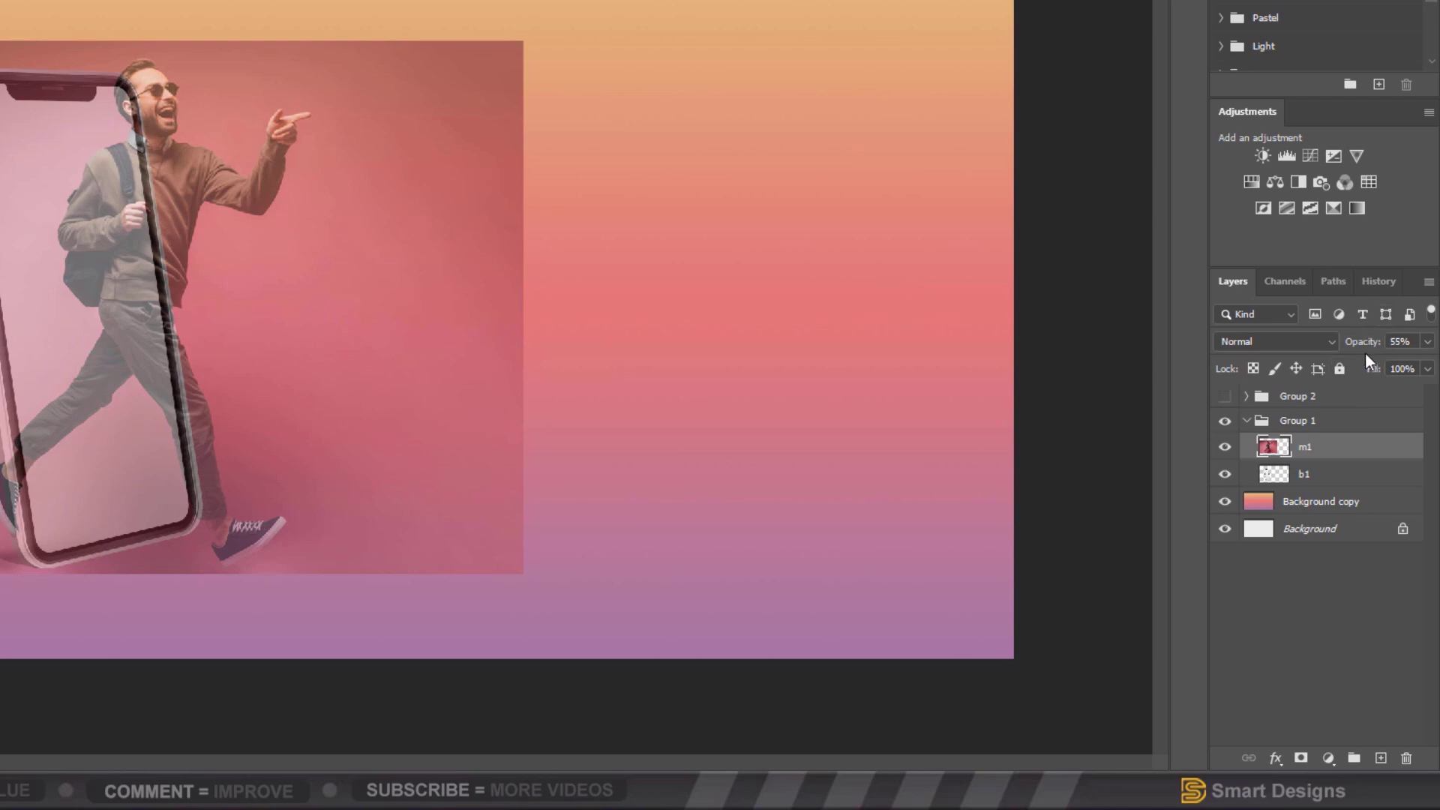
{"action": "left_click_drag", "start_coordinate": [1370, 344], "coordinate": [1437, 344]}
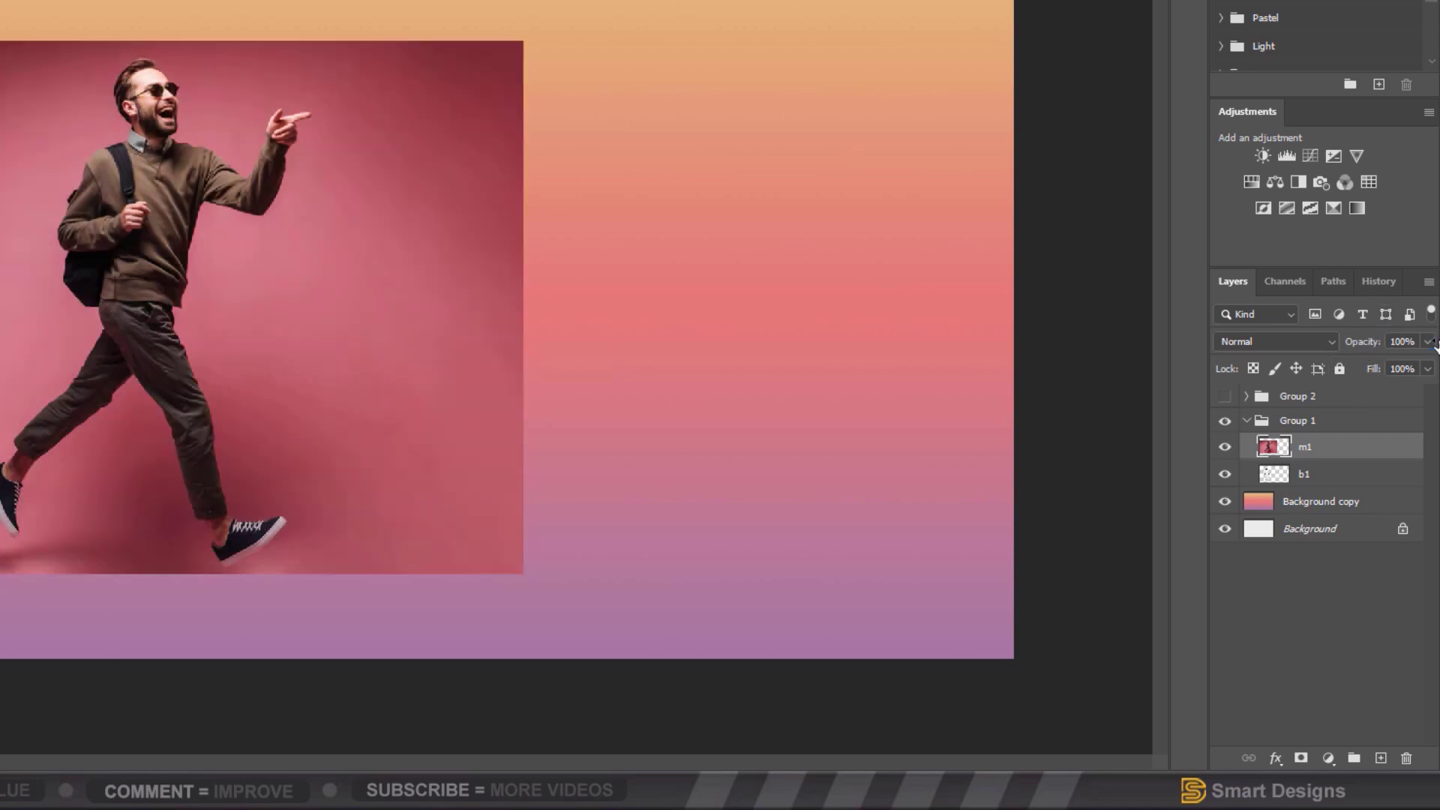
{"action": "left_click", "coordinate": [1225, 448]}
{"action": "left_click", "coordinate": [1332, 476]}
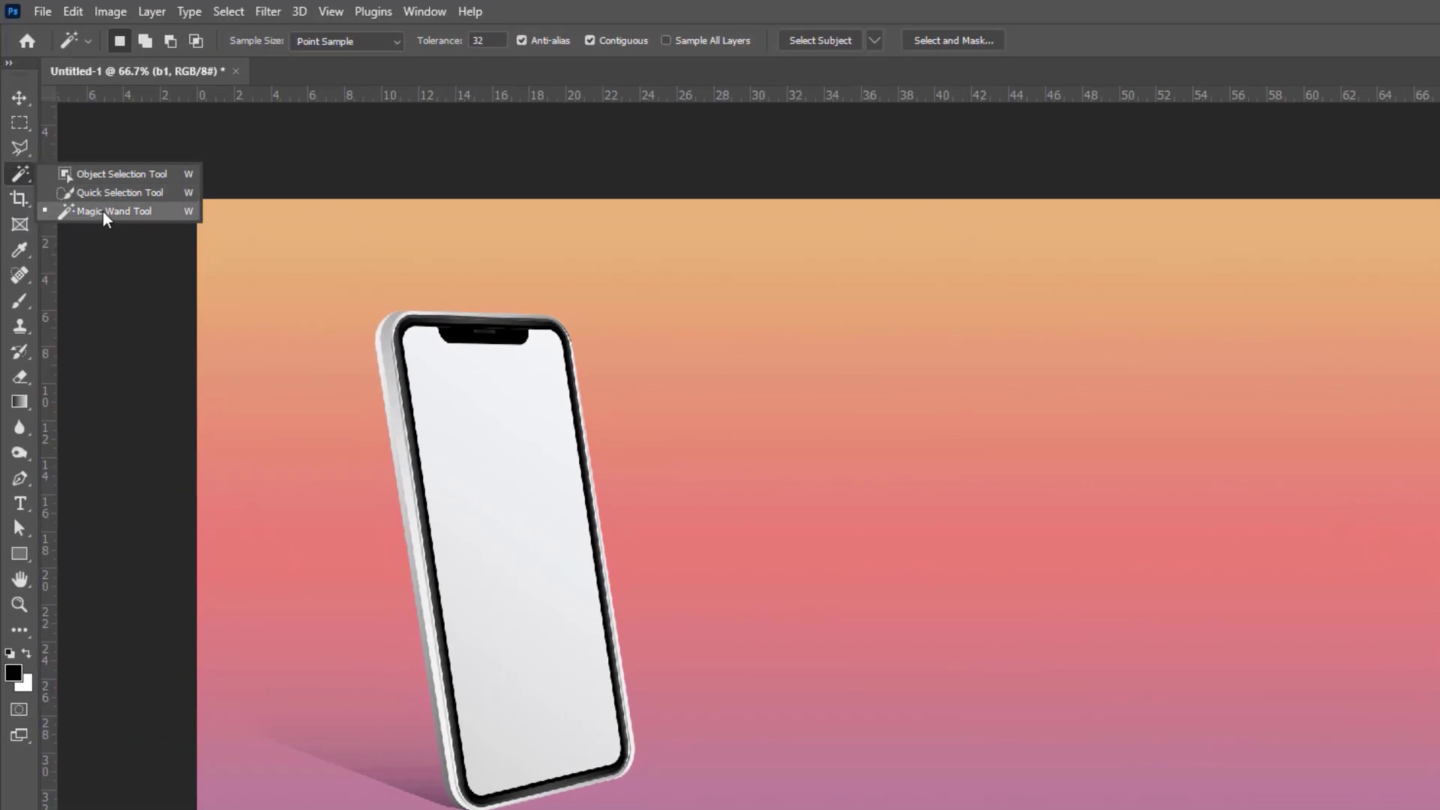
Step: Magic Wand the phone's blank screen on b1 and use it as a layer mask on m1
{"action": "left_click", "coordinate": [102, 212]}
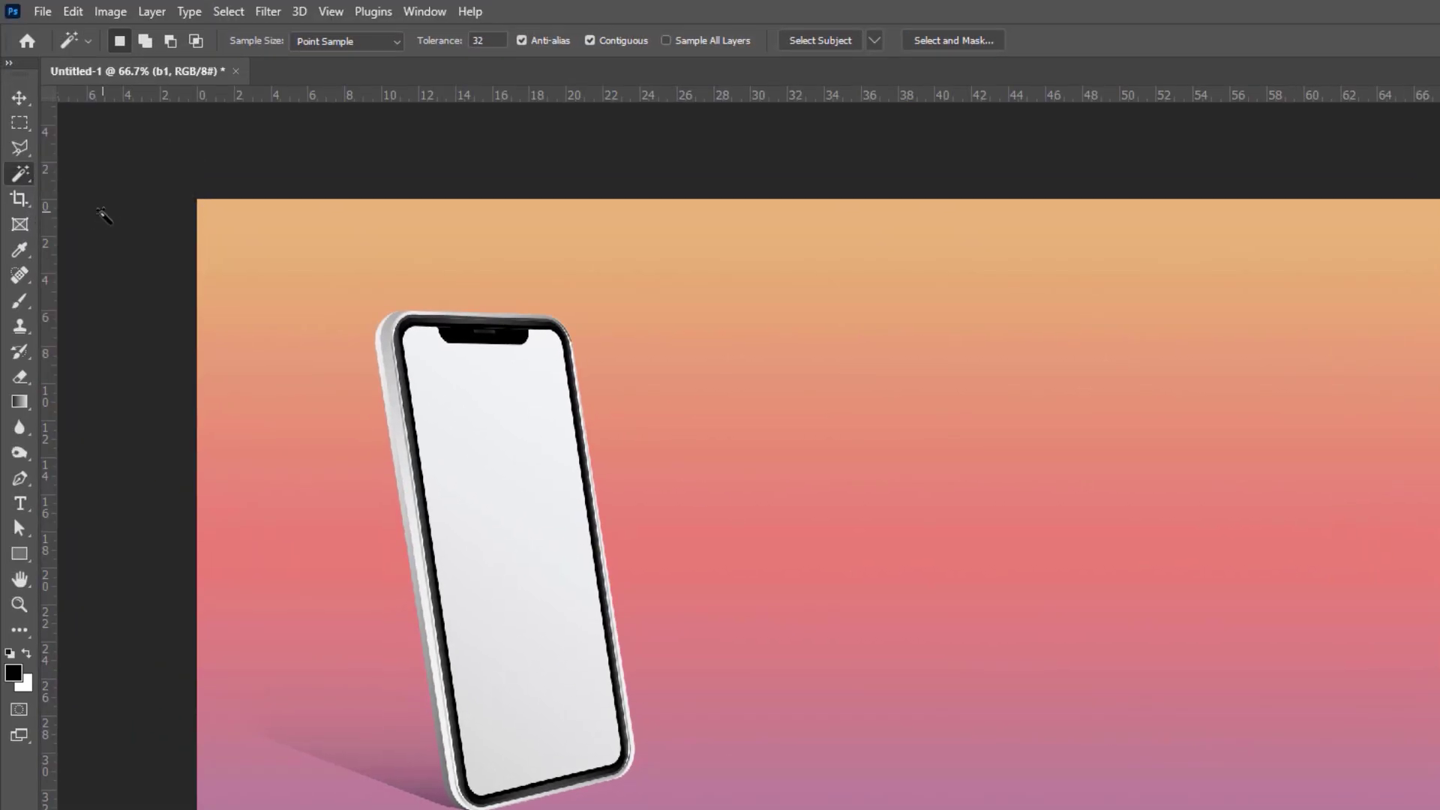
{"action": "left_click", "coordinate": [487, 504]}
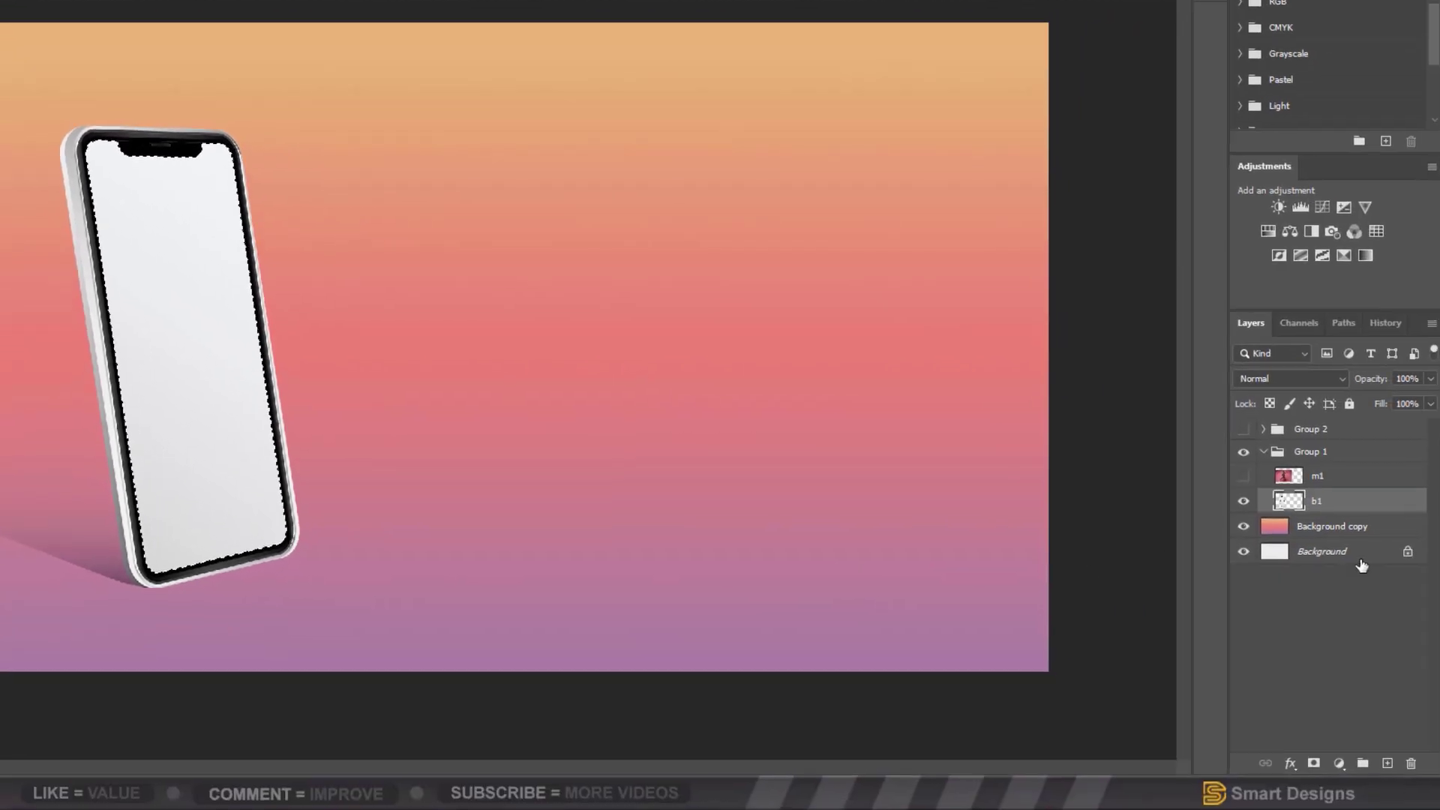
{"action": "left_click", "coordinate": [1241, 475]}
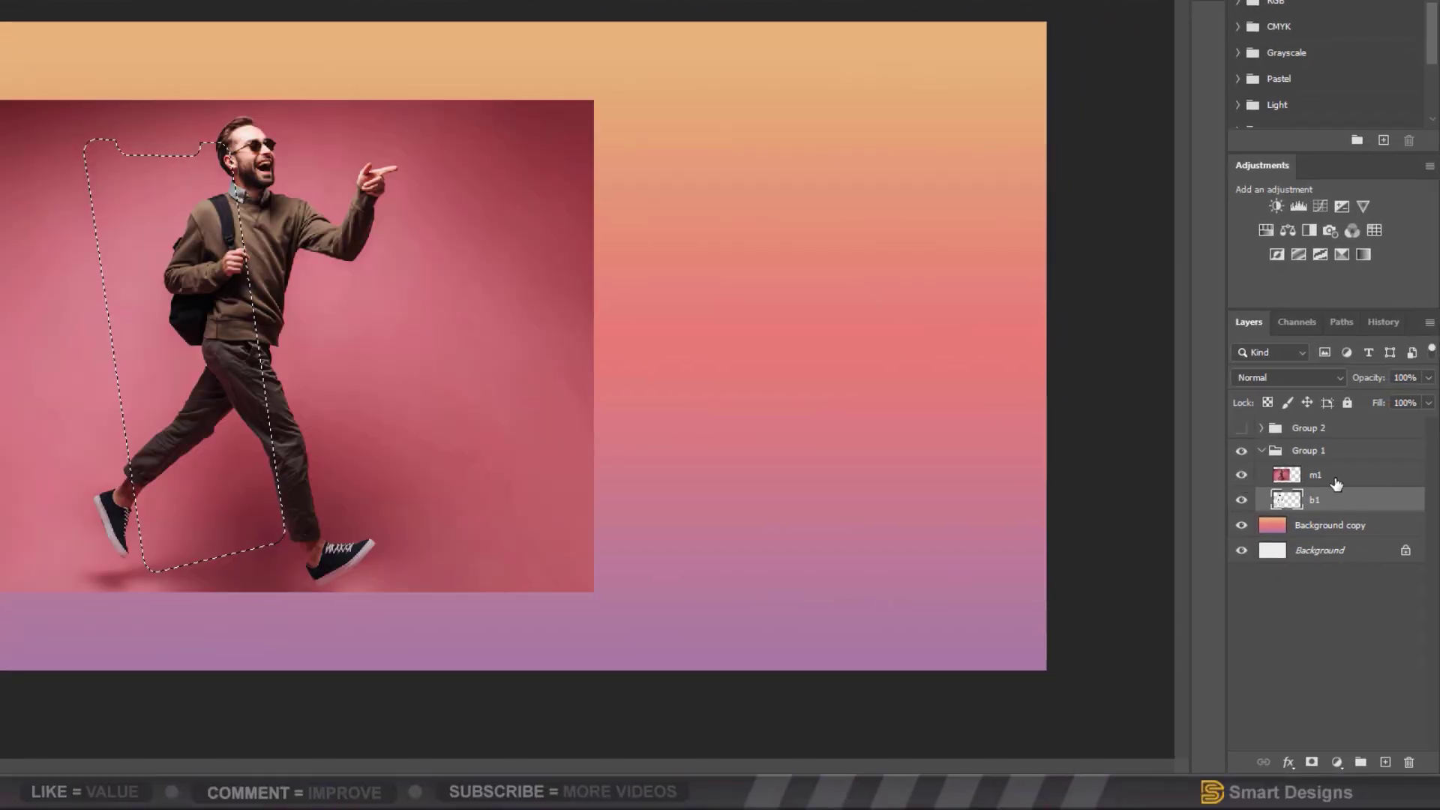
{"action": "left_click", "coordinate": [1334, 484]}
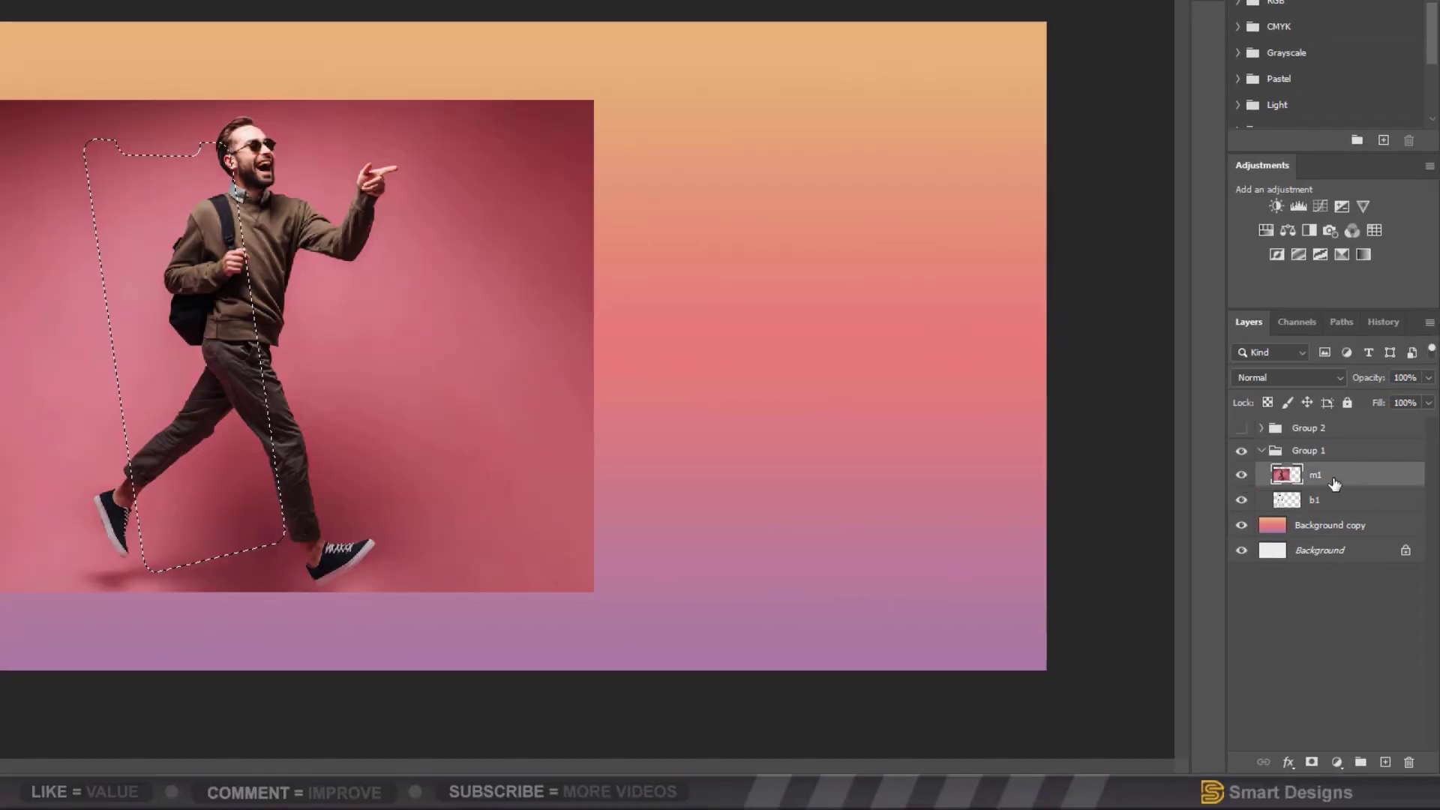
{"action": "left_click", "coordinate": [1311, 764]}
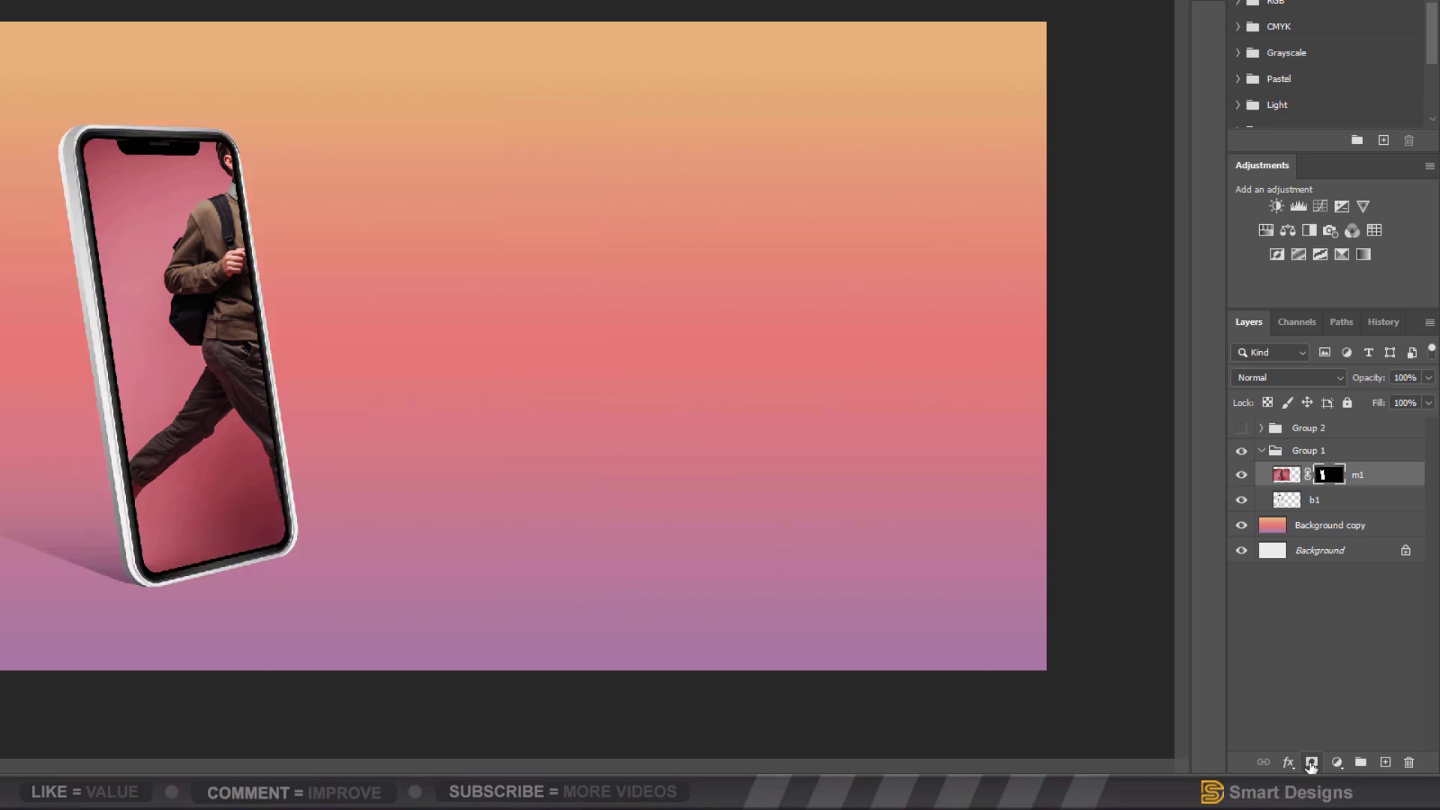
Step: Duplicate m1 and delete the copy's layer mask without applying it
{"action": "left_click", "coordinate": [1363, 480]}
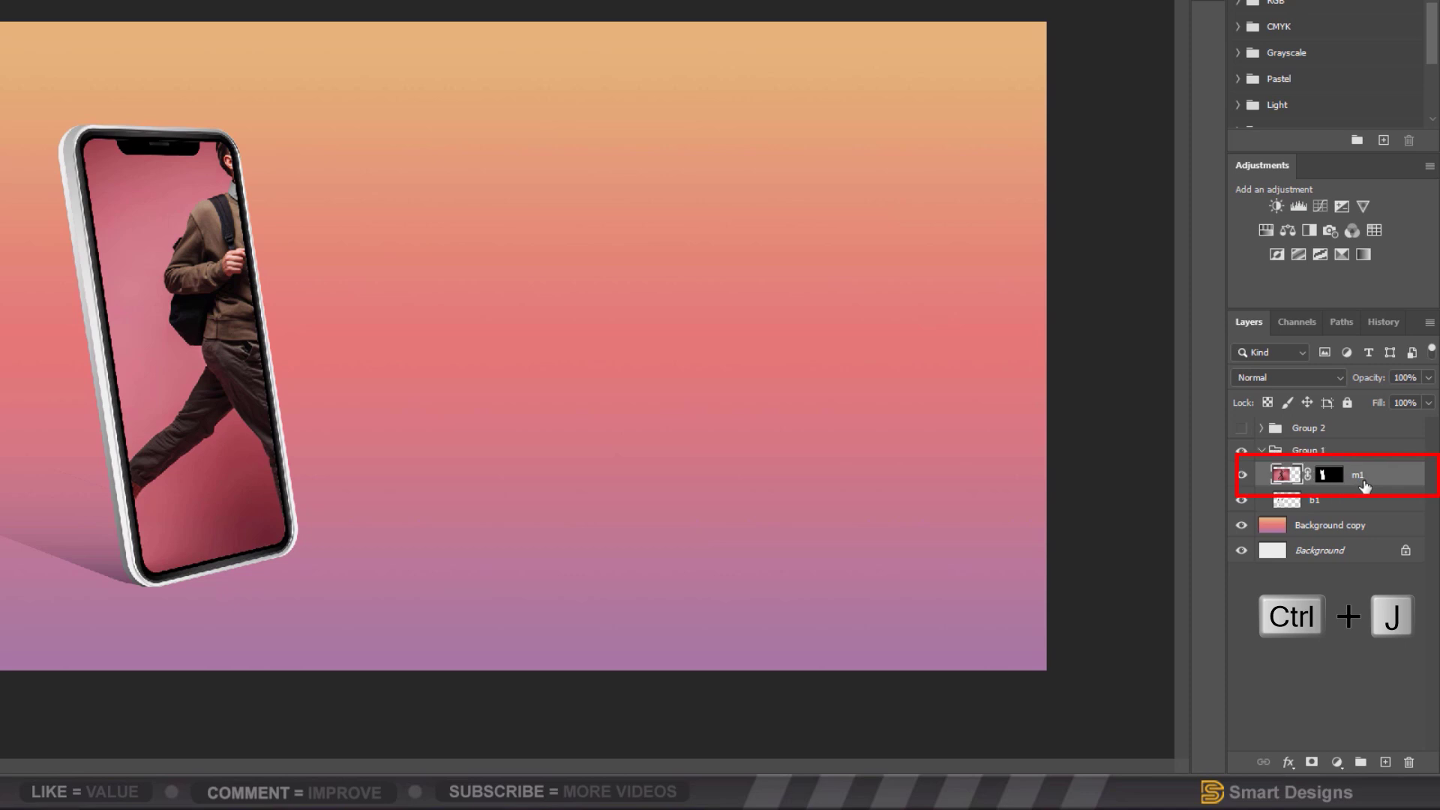
{"action": "key", "text": "ctrl+j"}
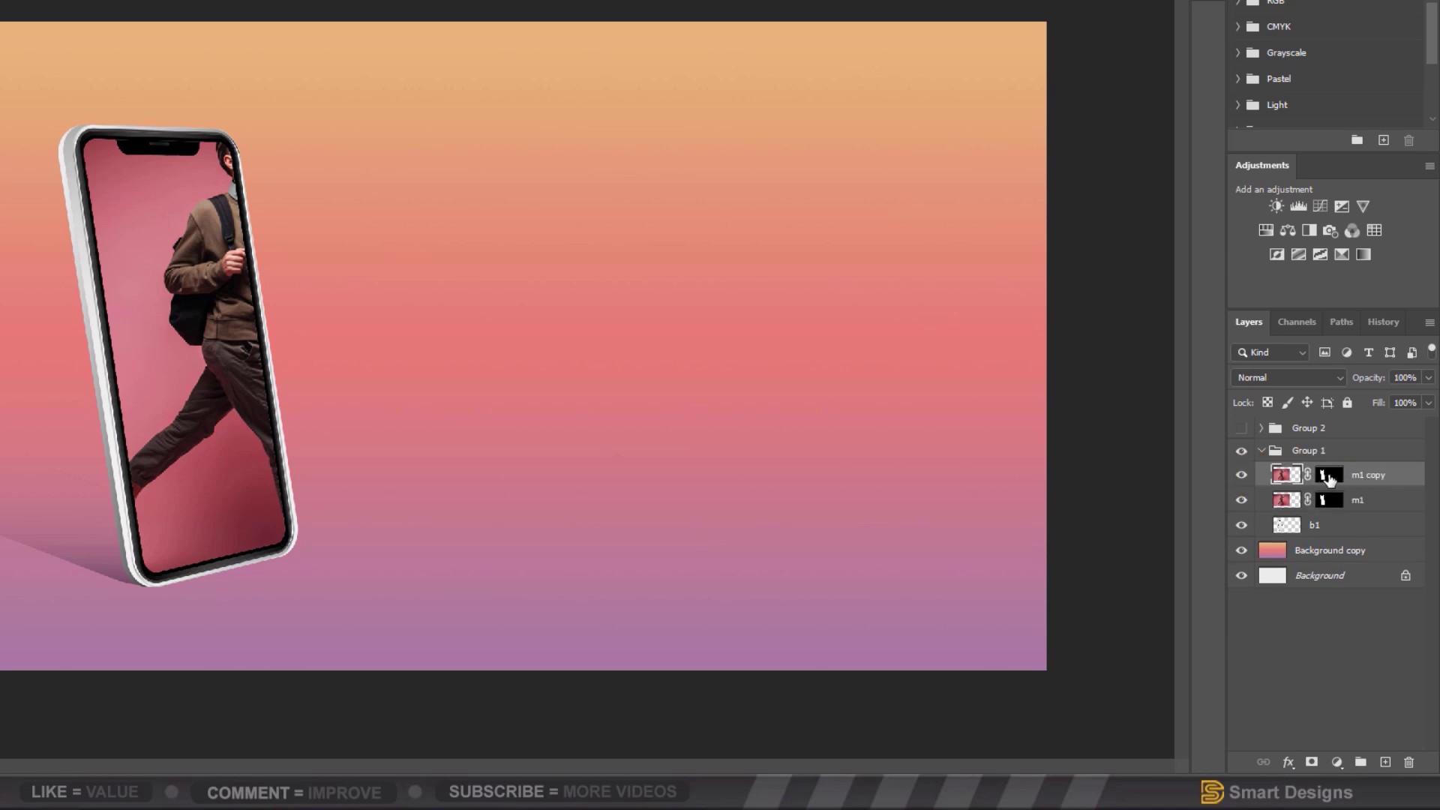
{"action": "left_click", "coordinate": [1411, 762]}
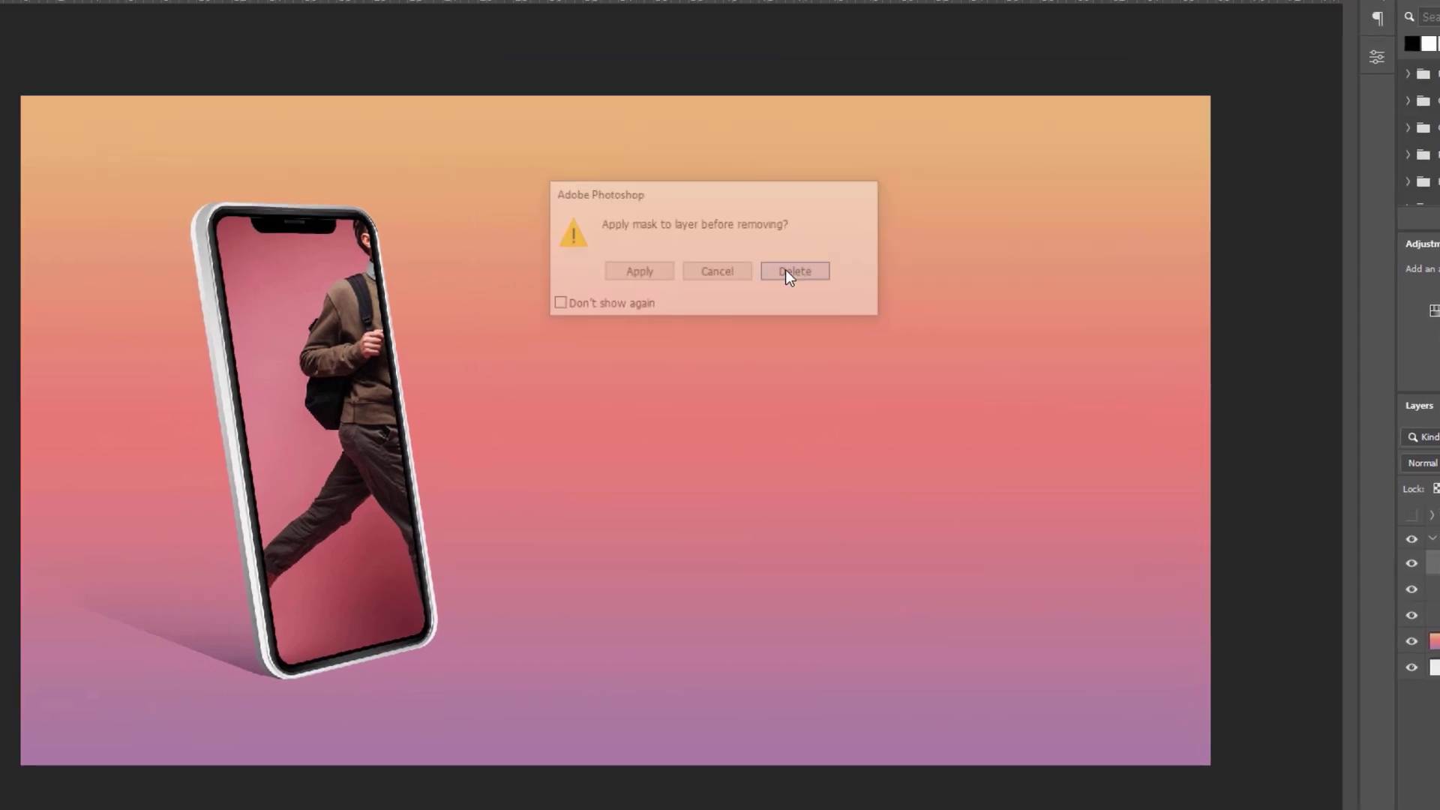
{"action": "left_click", "coordinate": [788, 272]}
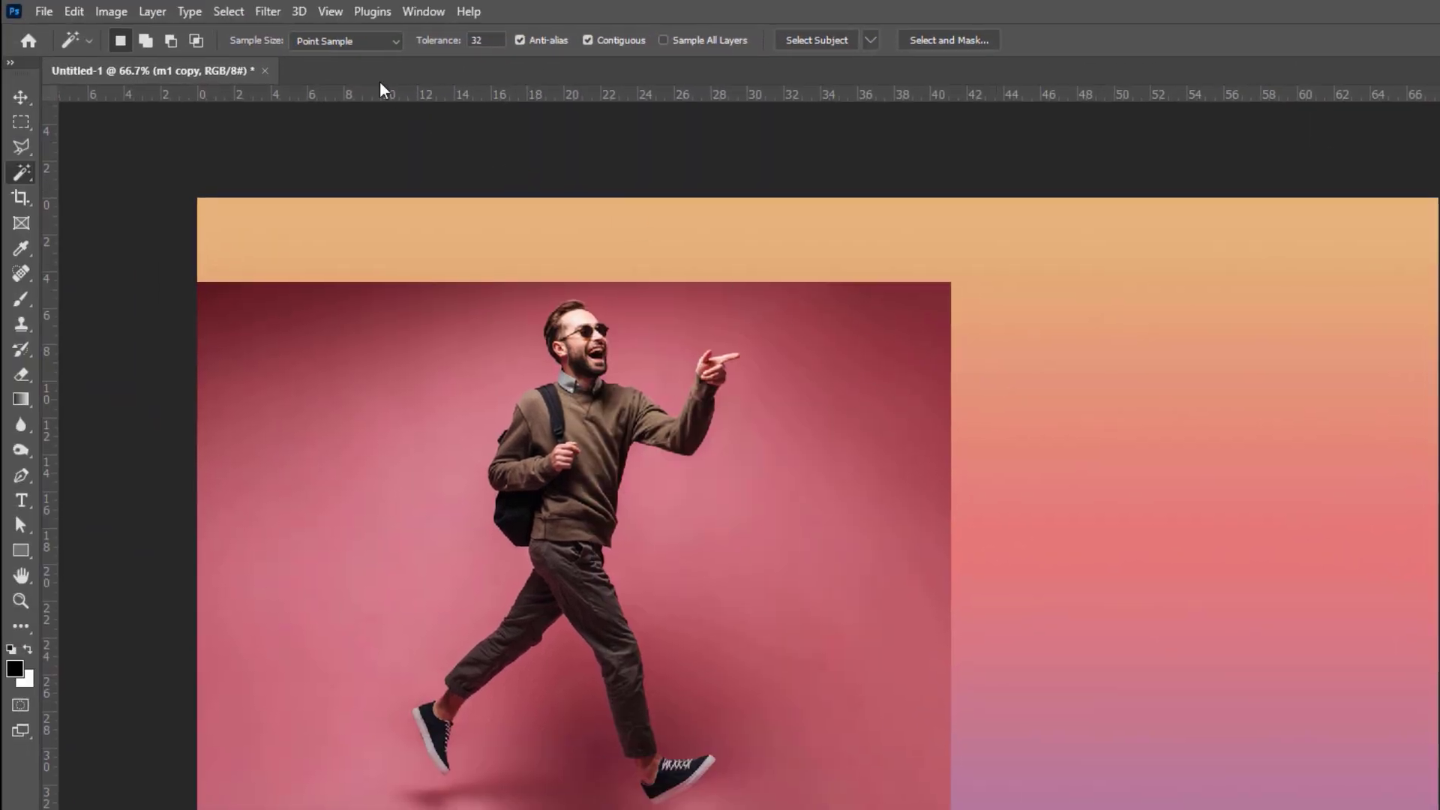
Step: Mask m1 copy to the man using Select > Subject
{"action": "left_click", "coordinate": [236, 16]}
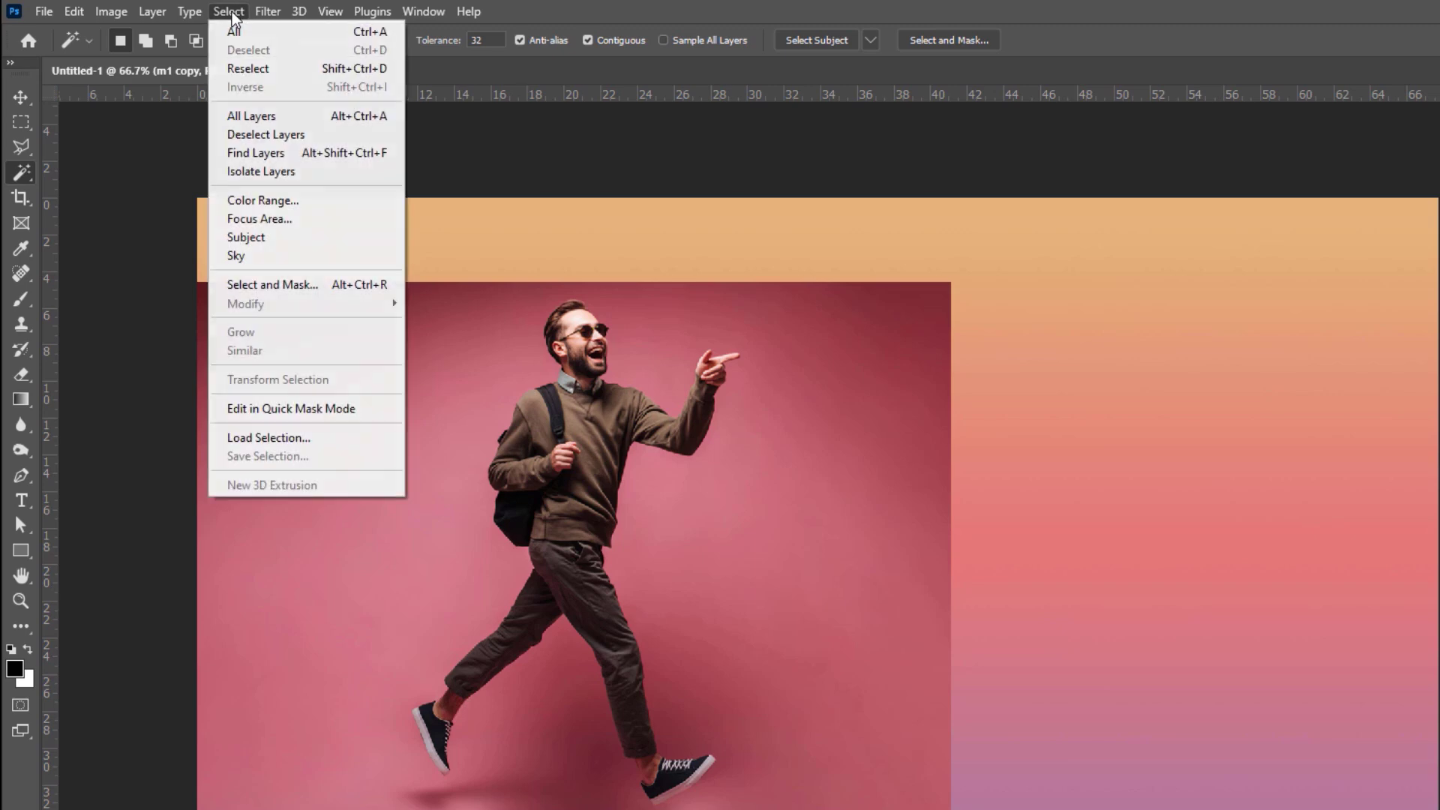
{"action": "left_click", "coordinate": [259, 241]}
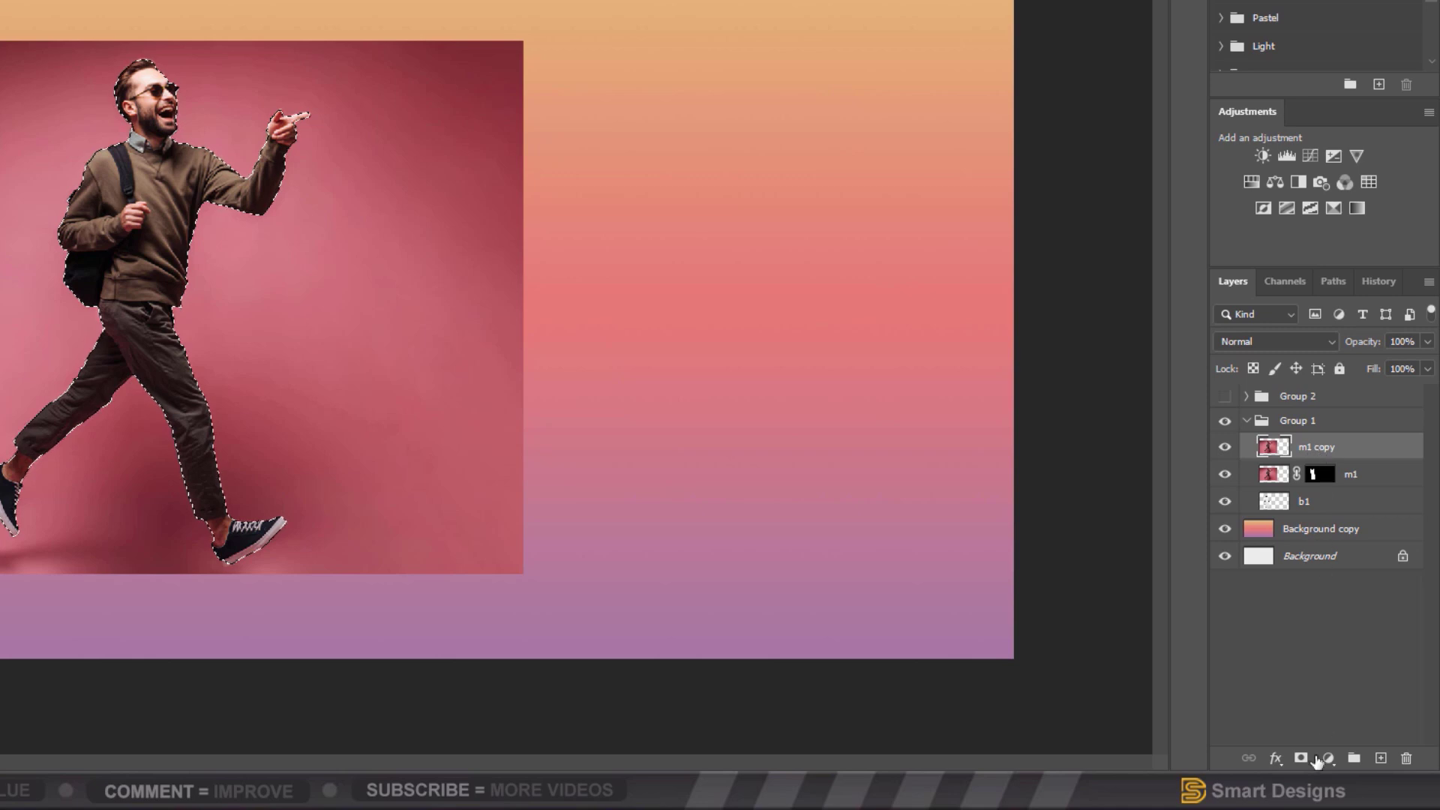
{"action": "left_click", "coordinate": [1303, 759]}
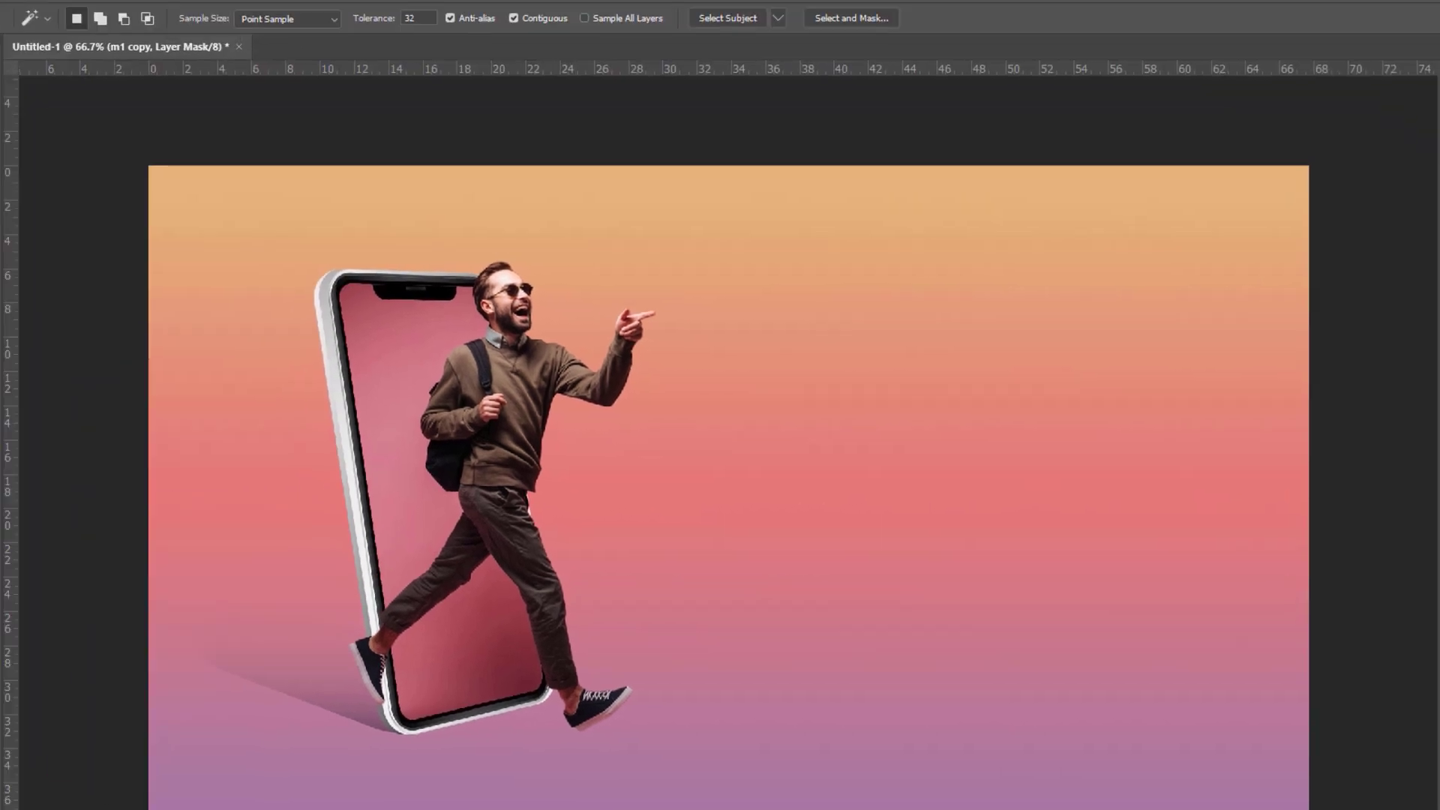
Step: Paint black with a hard round brush to hide the back foot beyond the phone edge
{"action": "left_click", "coordinate": [18, 281]}
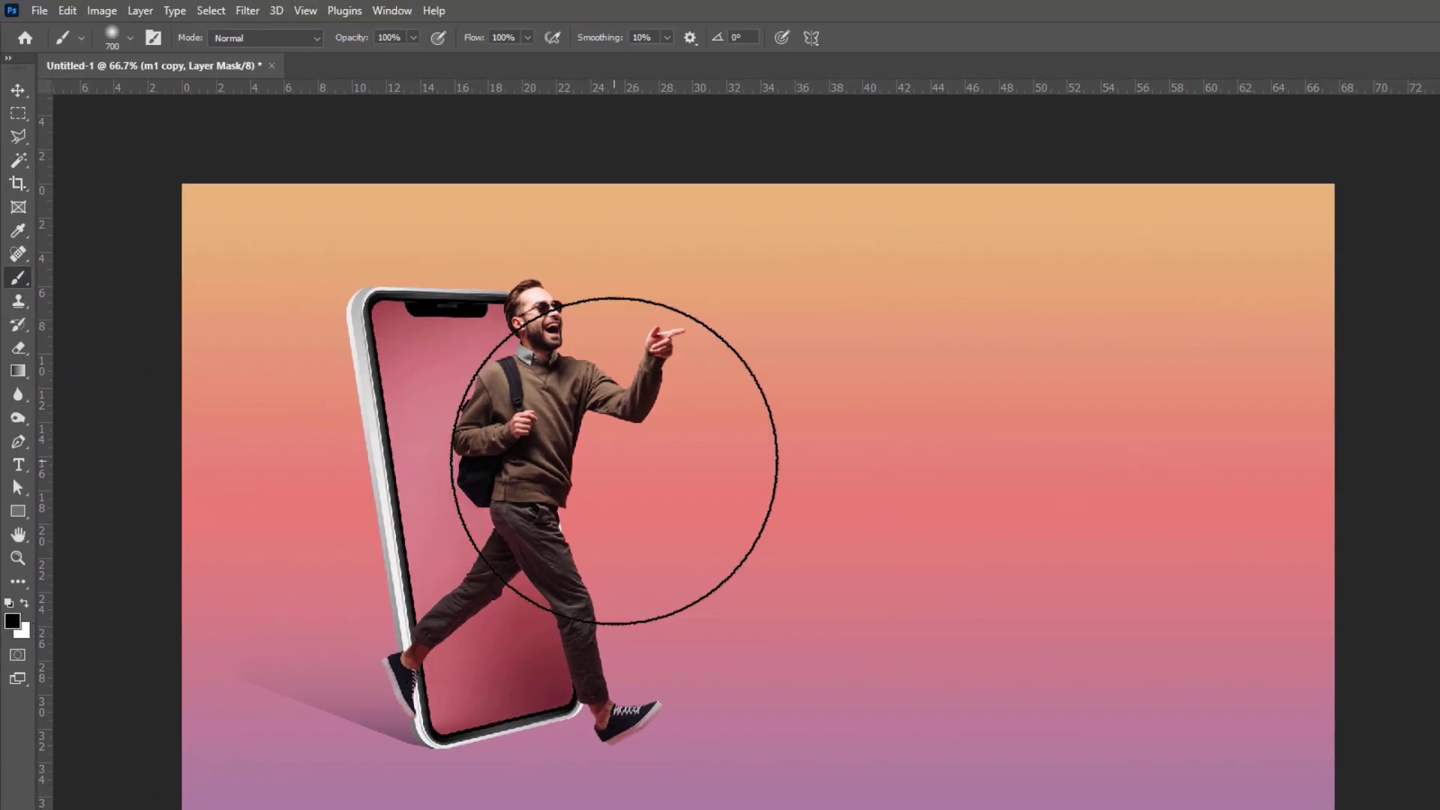
{"action": "right_click", "coordinate": [742, 476]}
{"action": "left_click", "coordinate": [786, 758]}
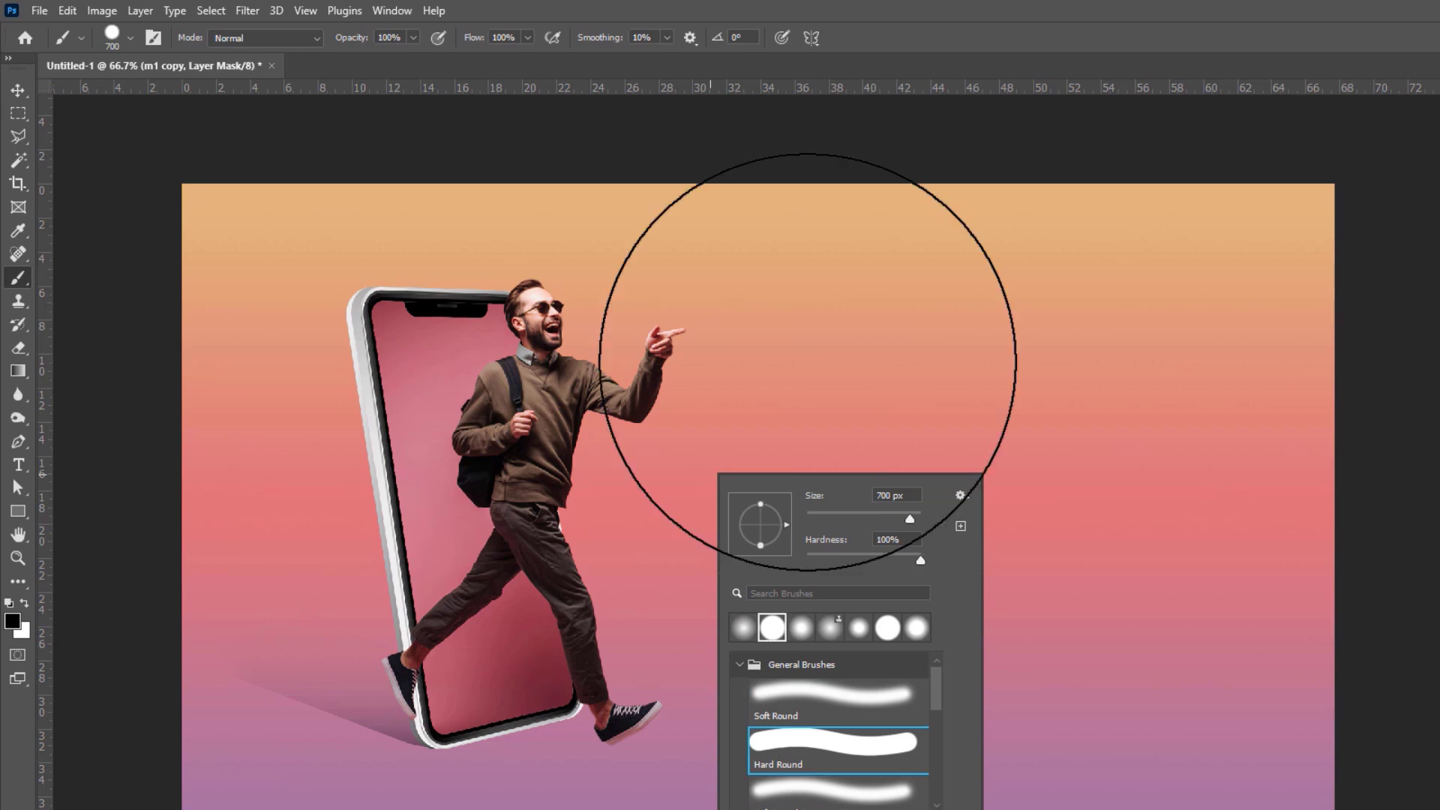
{"action": "left_click_drag", "start_coordinate": [833, 325], "coordinate": [636, 336]}
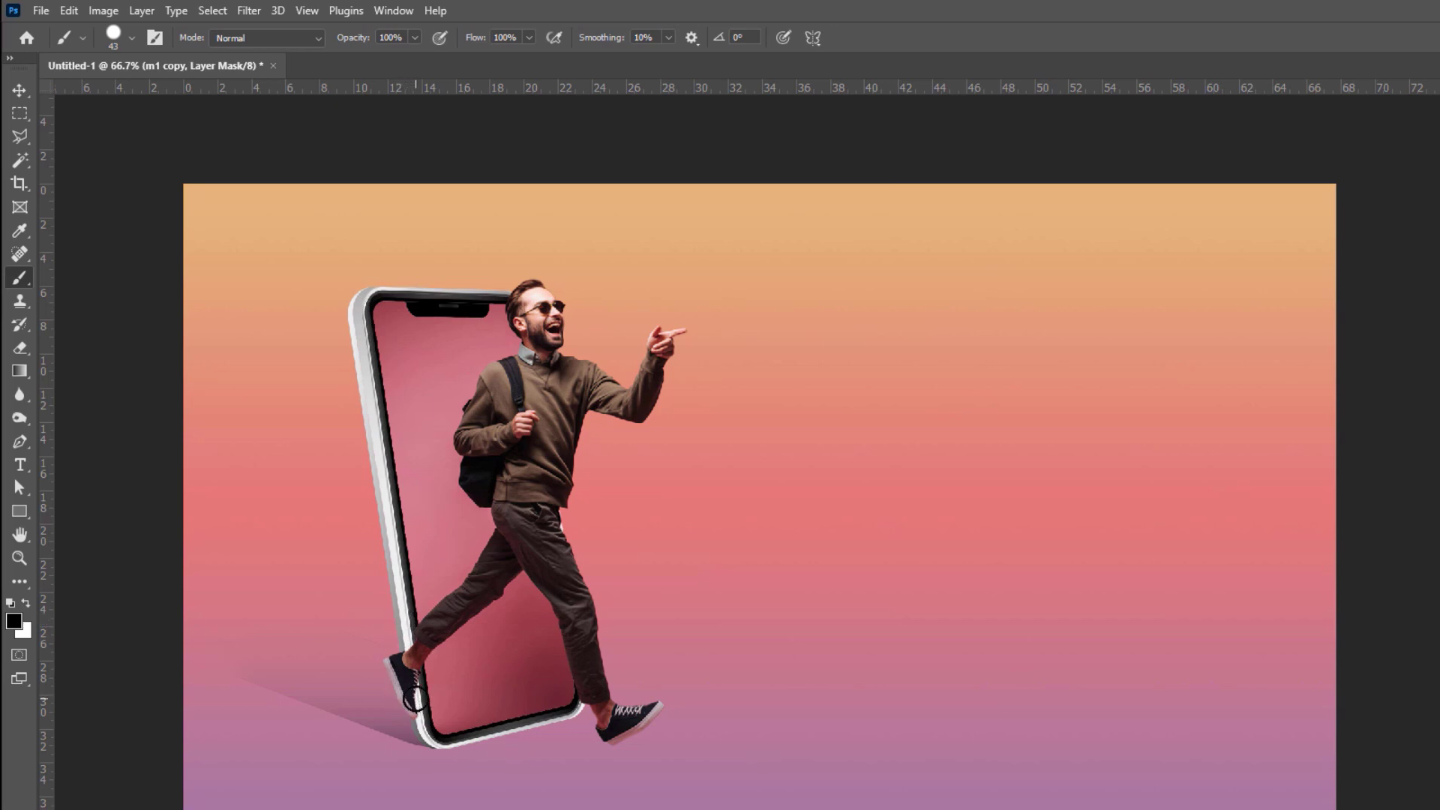
{"action": "mouse_move", "coordinate": [414, 699]}
{"action": "left_mouse_down"}
{"action": "mouse_move", "coordinate": [412, 716]}
{"action": "mouse_move", "coordinate": [392, 668]}
{"action": "mouse_move", "coordinate": [376, 672]}
{"action": "left_mouse_up"}
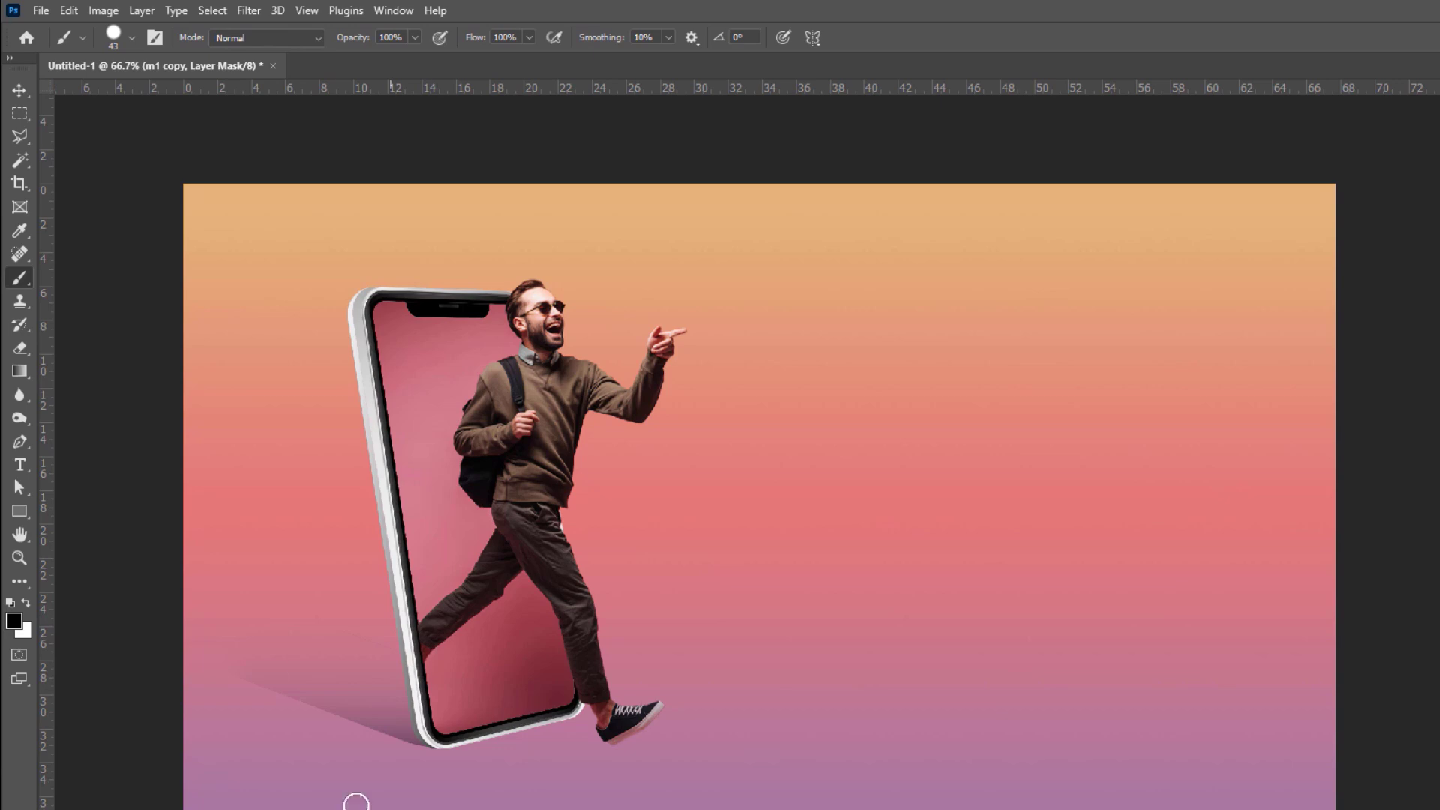
{"action": "left_click", "coordinate": [19, 90]}
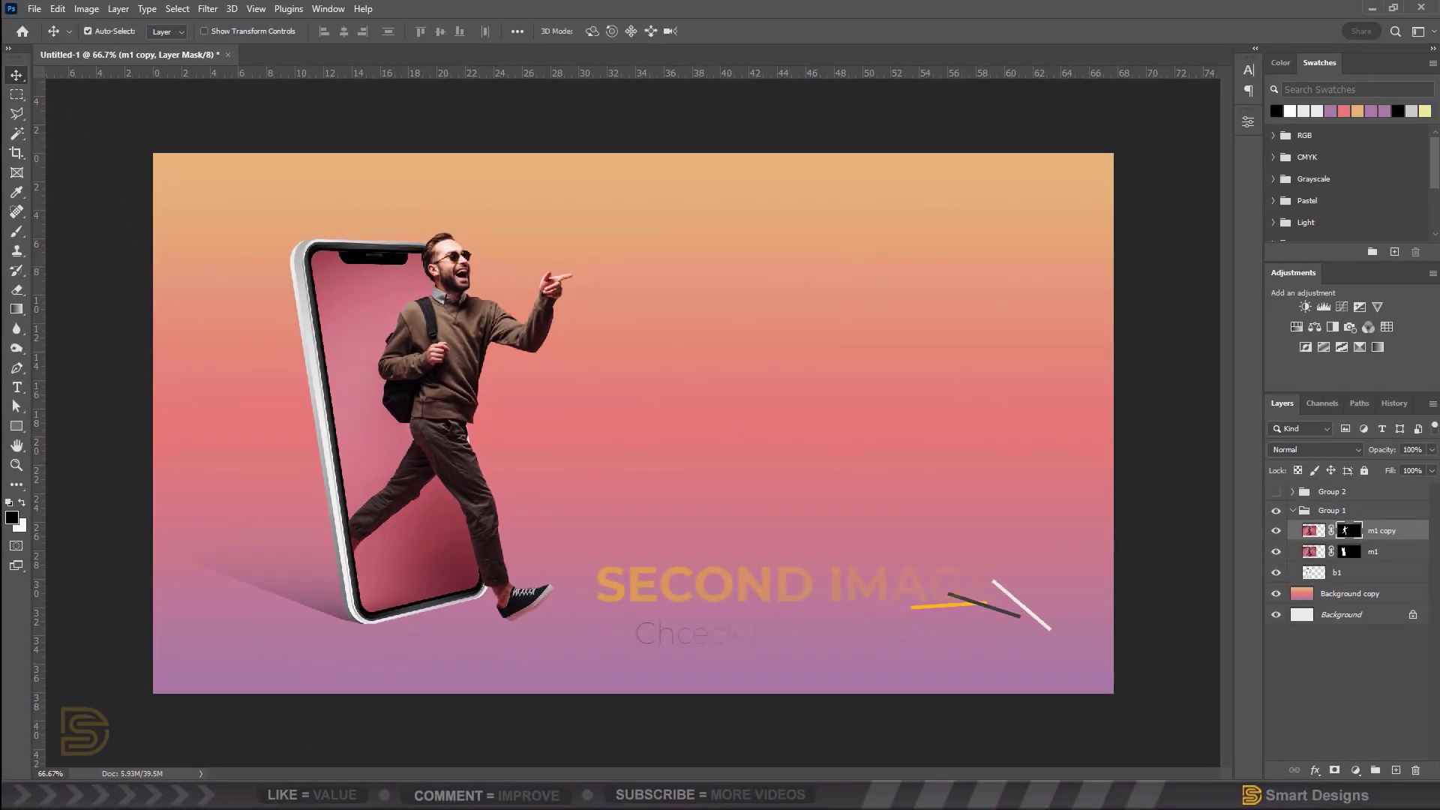
Step: Collapse Group 1 and make Group 2 visible to show the jumping-man photo
{"action": "left_click", "coordinate": [1293, 511]}
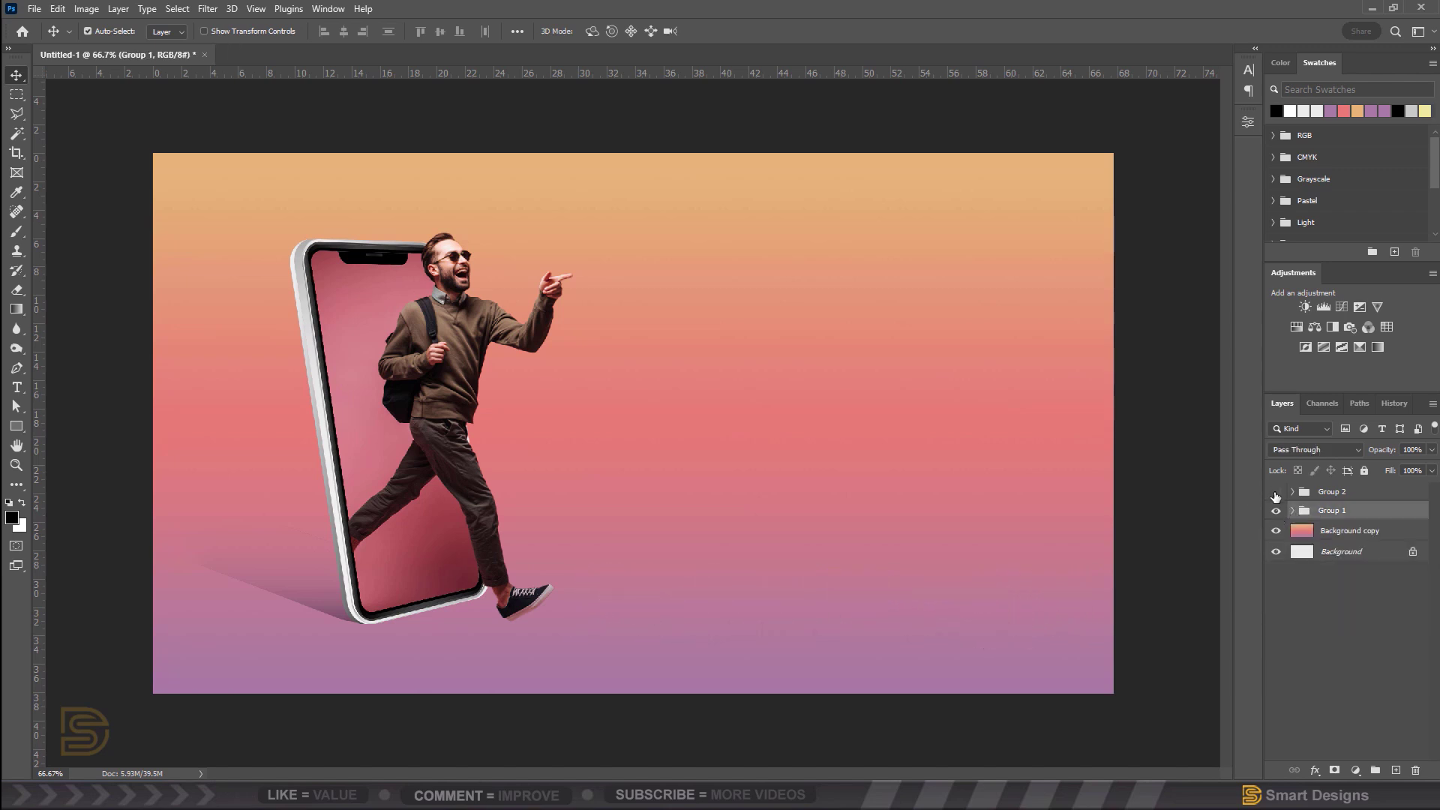
{"action": "left_click", "coordinate": [1276, 492]}
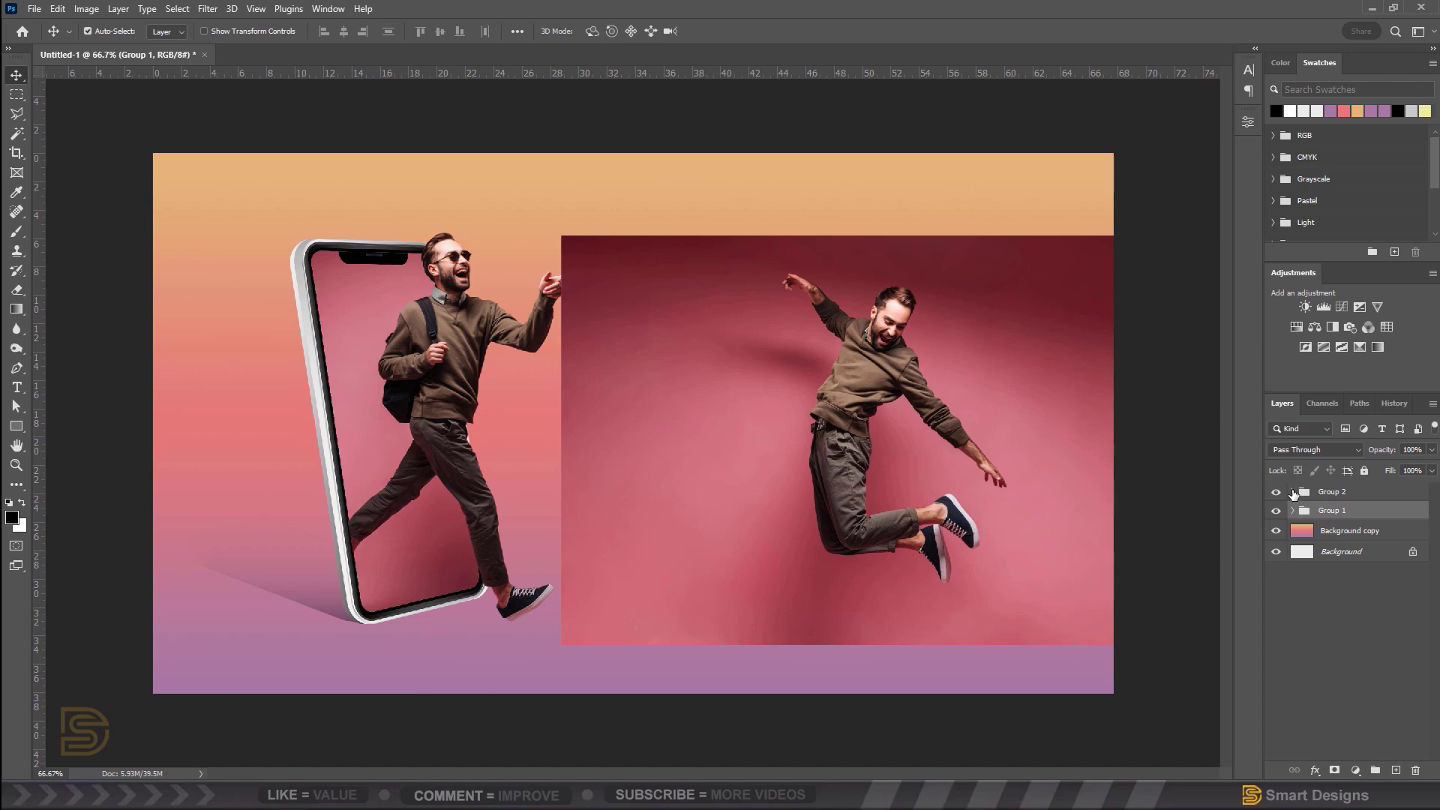
Step: Align m2 over the right phone at lowered opacity, then set its opacity back to 100%
{"action": "left_click", "coordinate": [1292, 492]}
{"action": "left_click", "coordinate": [1364, 514]}
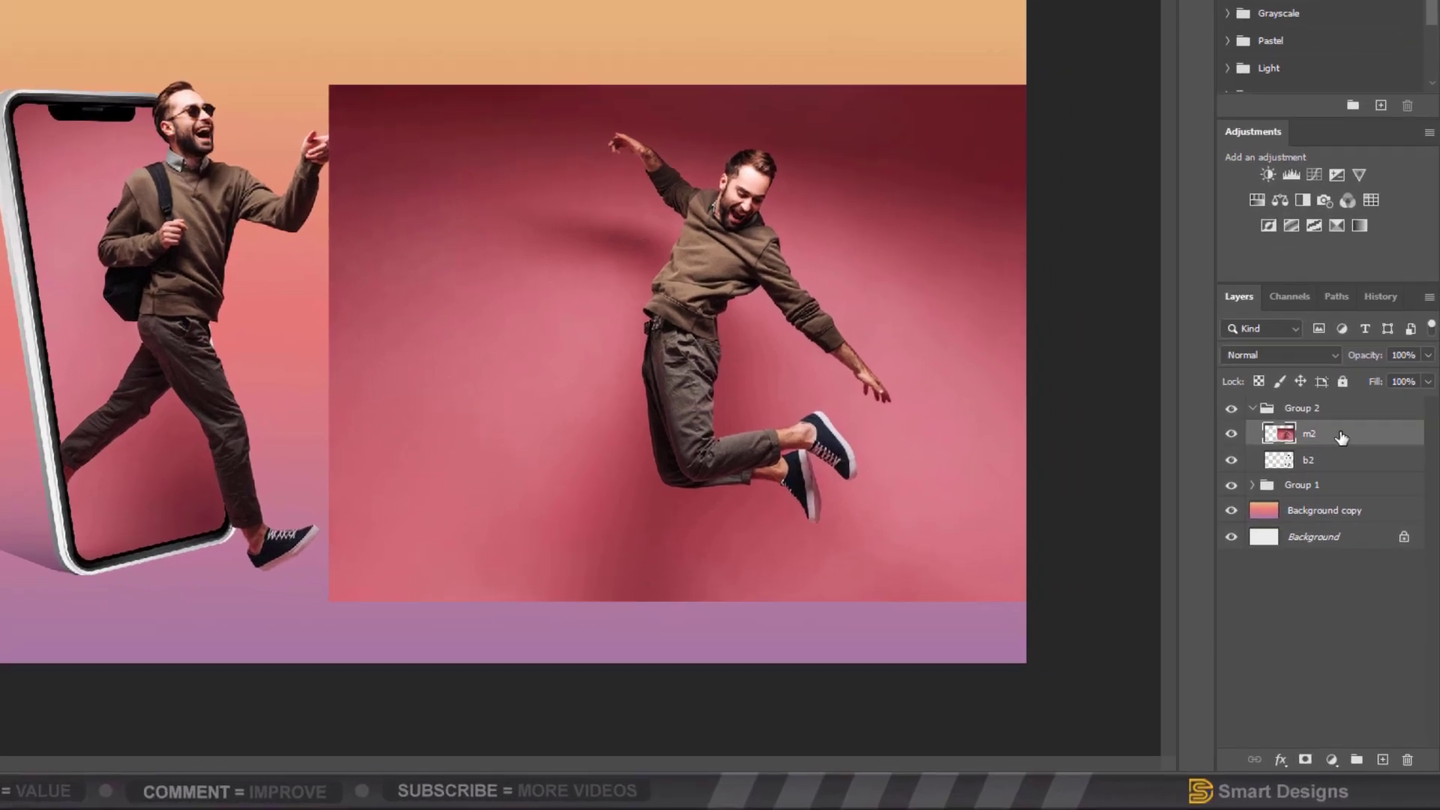
{"action": "left_click_drag", "start_coordinate": [1384, 452], "coordinate": [1347, 453]}
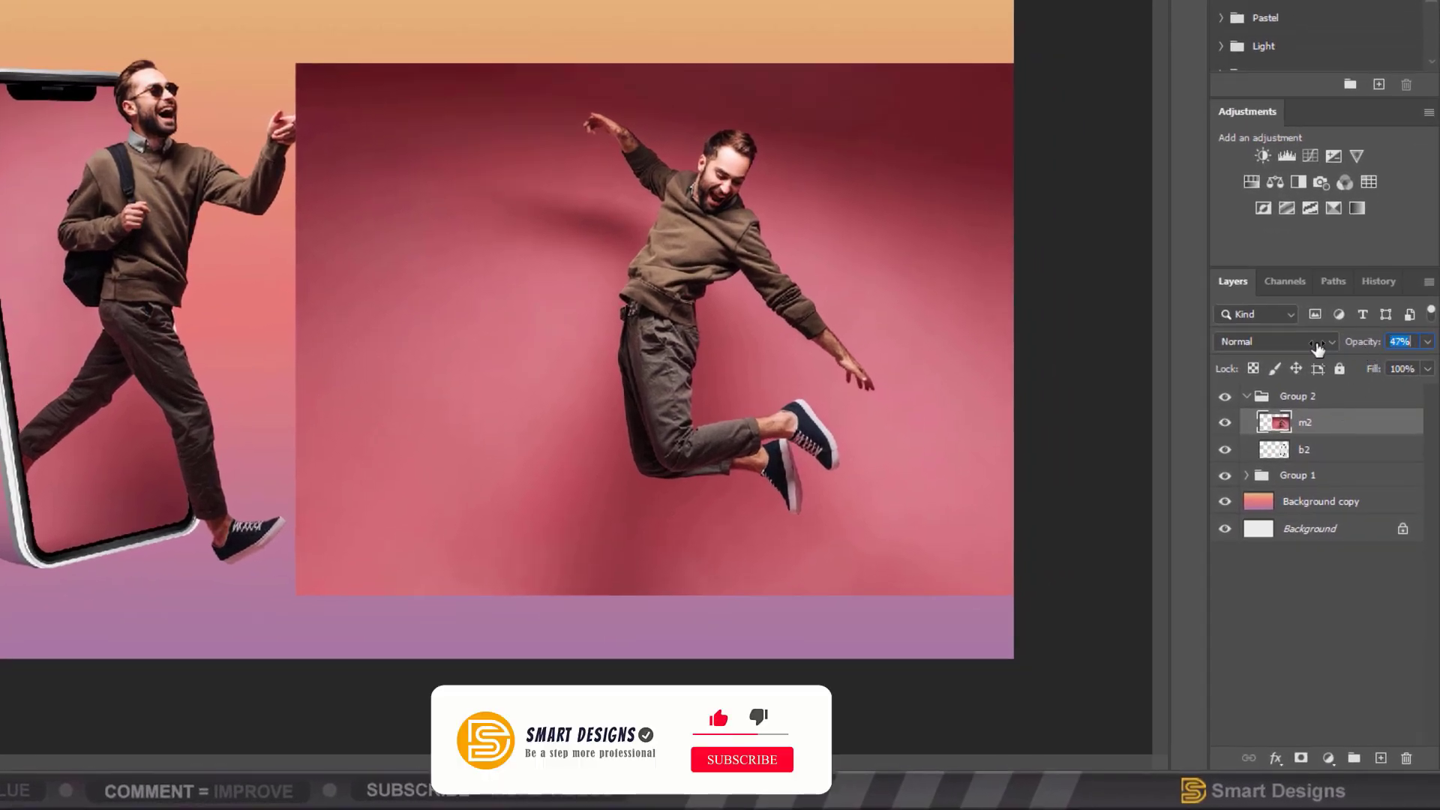
{"action": "left_click_drag", "start_coordinate": [1318, 347], "coordinate": [1299, 344]}
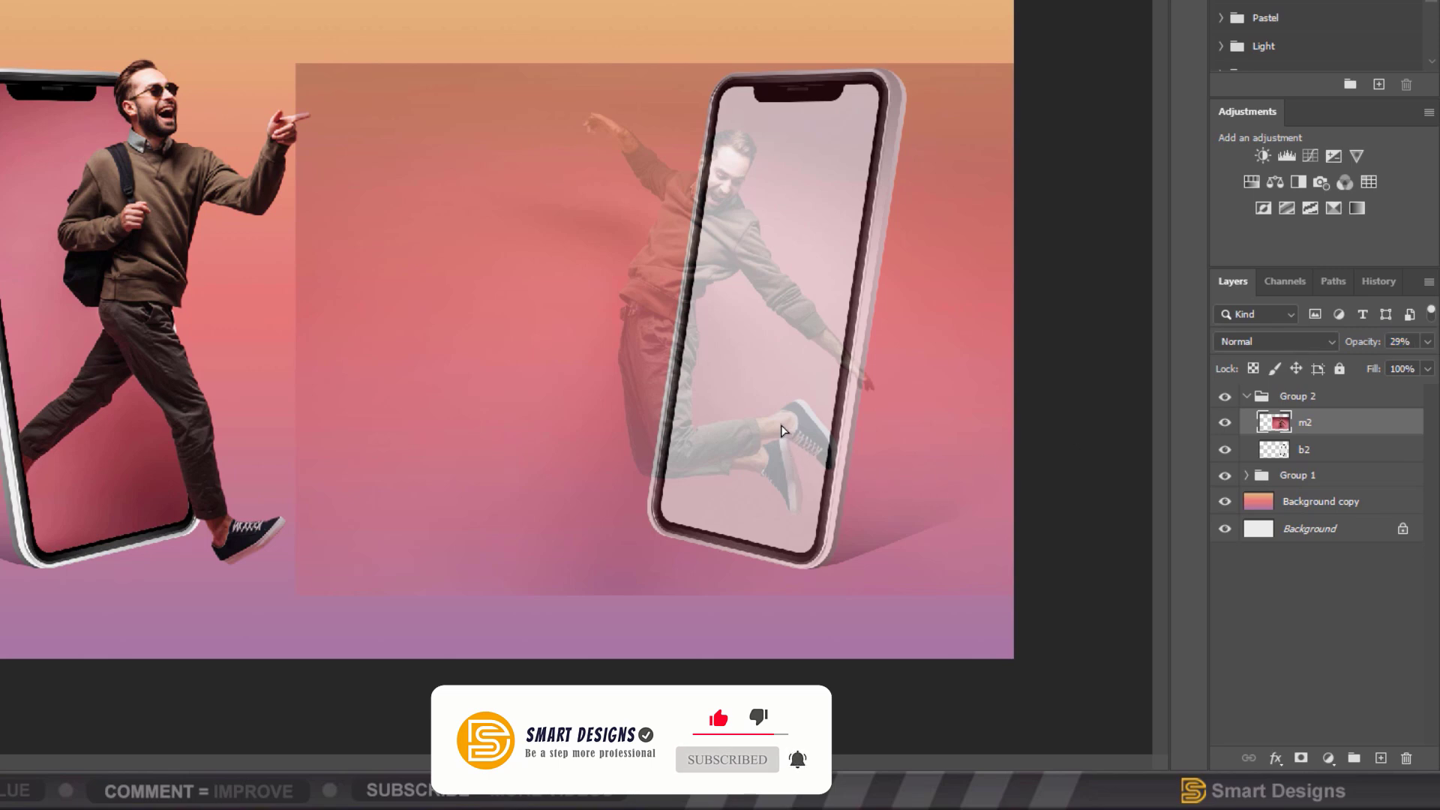
{"action": "left_click_drag", "start_coordinate": [781, 430], "coordinate": [781, 443]}
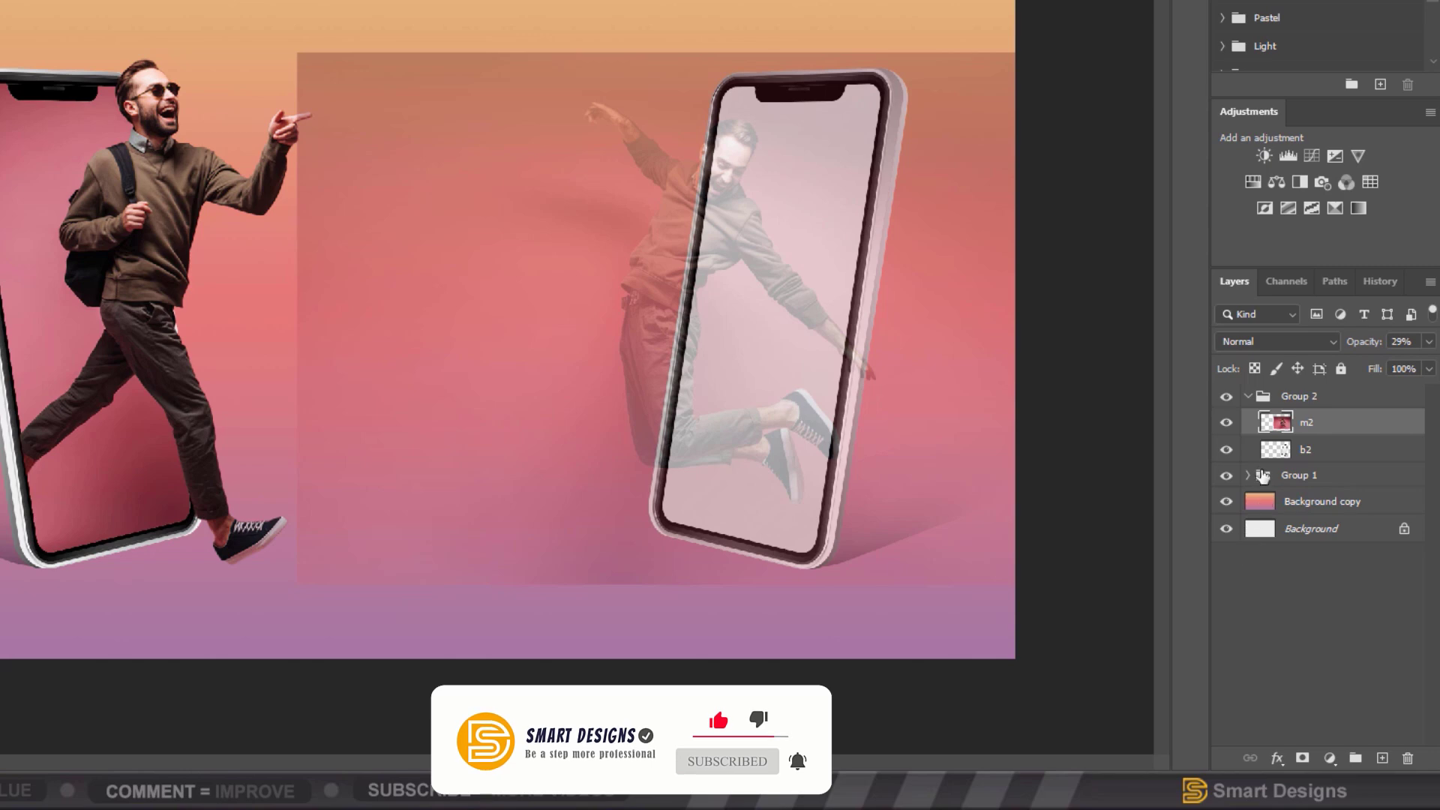
{"action": "left_click", "coordinate": [1430, 343]}
{"action": "type", "text": "100"}
{"action": "key", "text": "Return"}
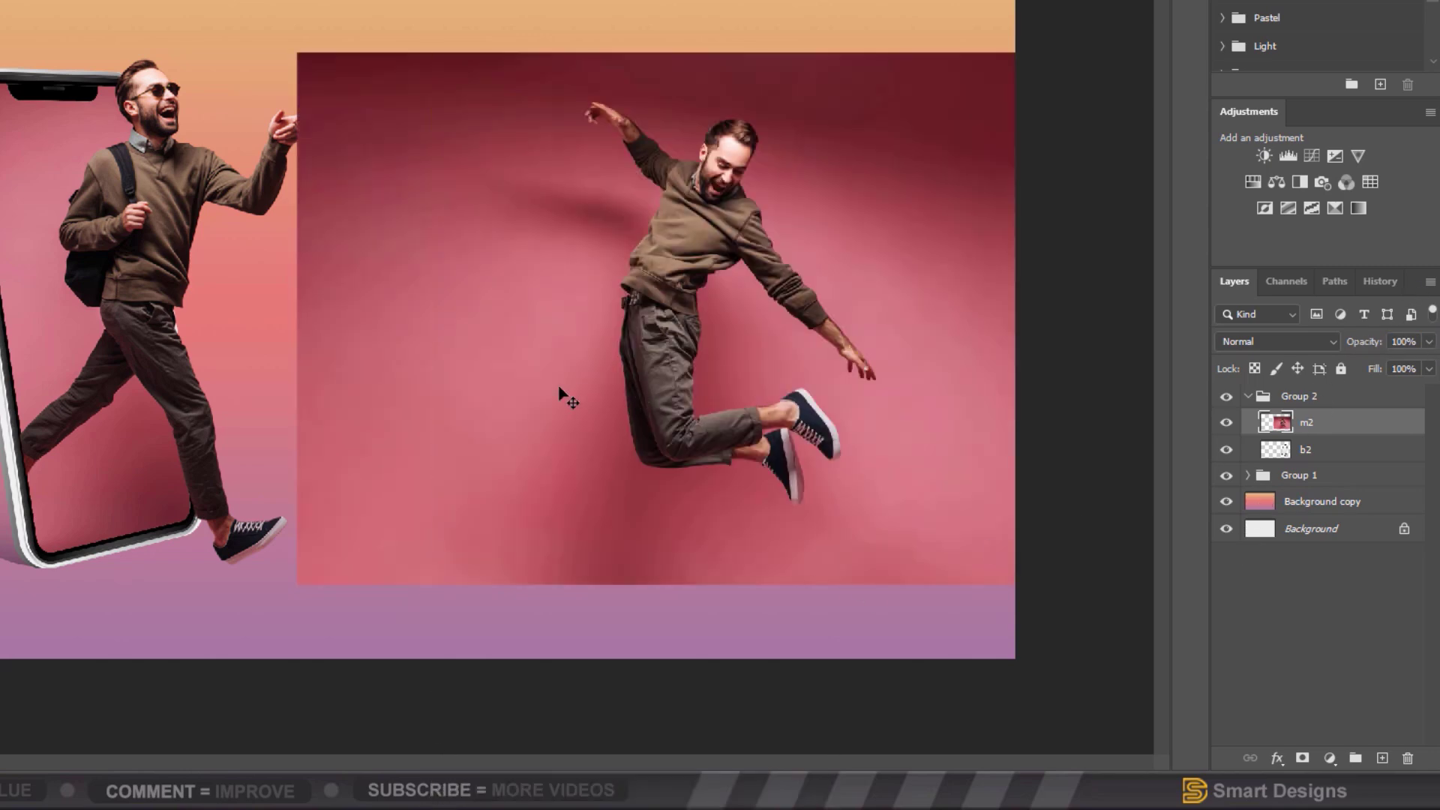
Step: Magic Wand the right phone's white screen on b2 and apply it as a layer mask on m2
{"action": "left_click", "coordinate": [1227, 424]}
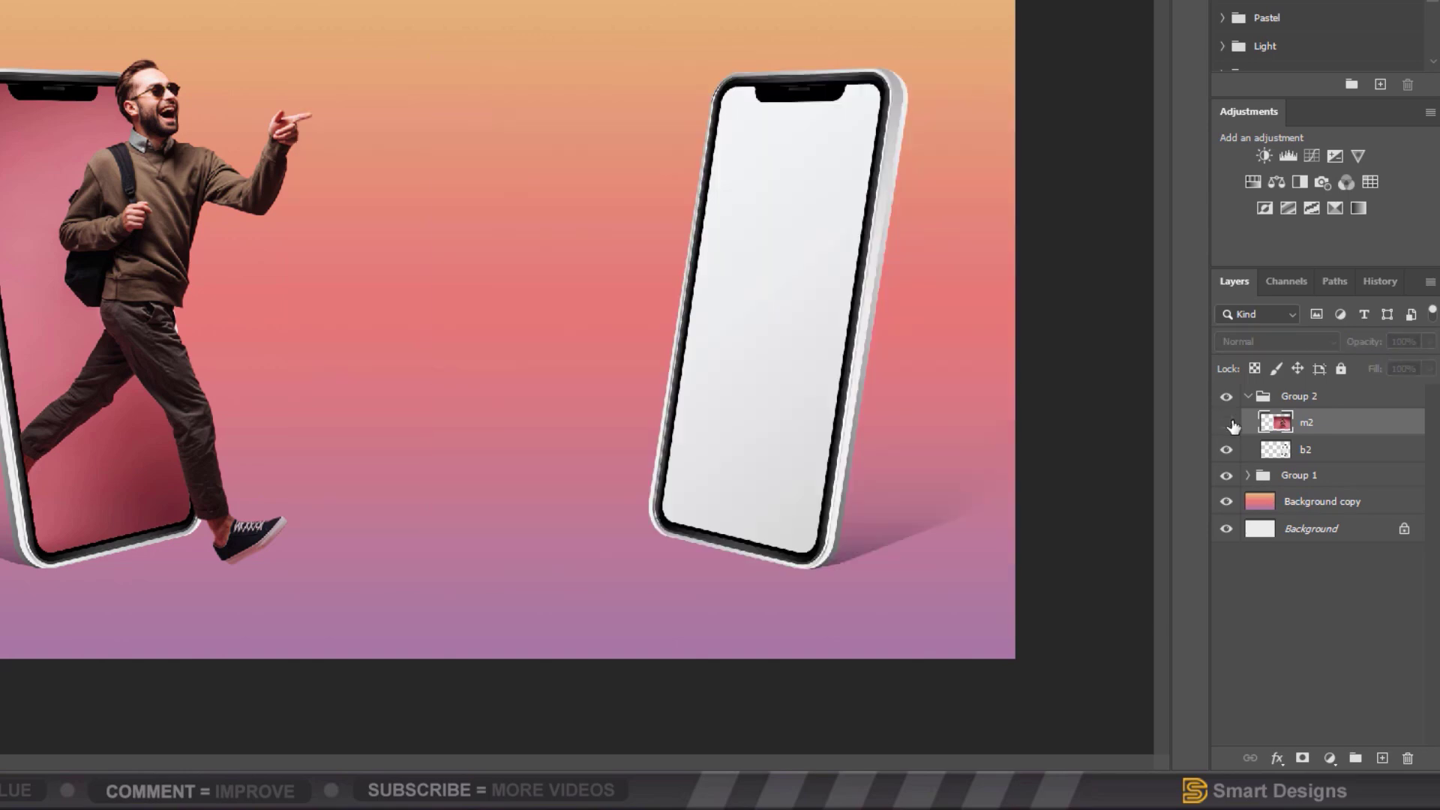
{"action": "left_click", "coordinate": [1322, 450]}
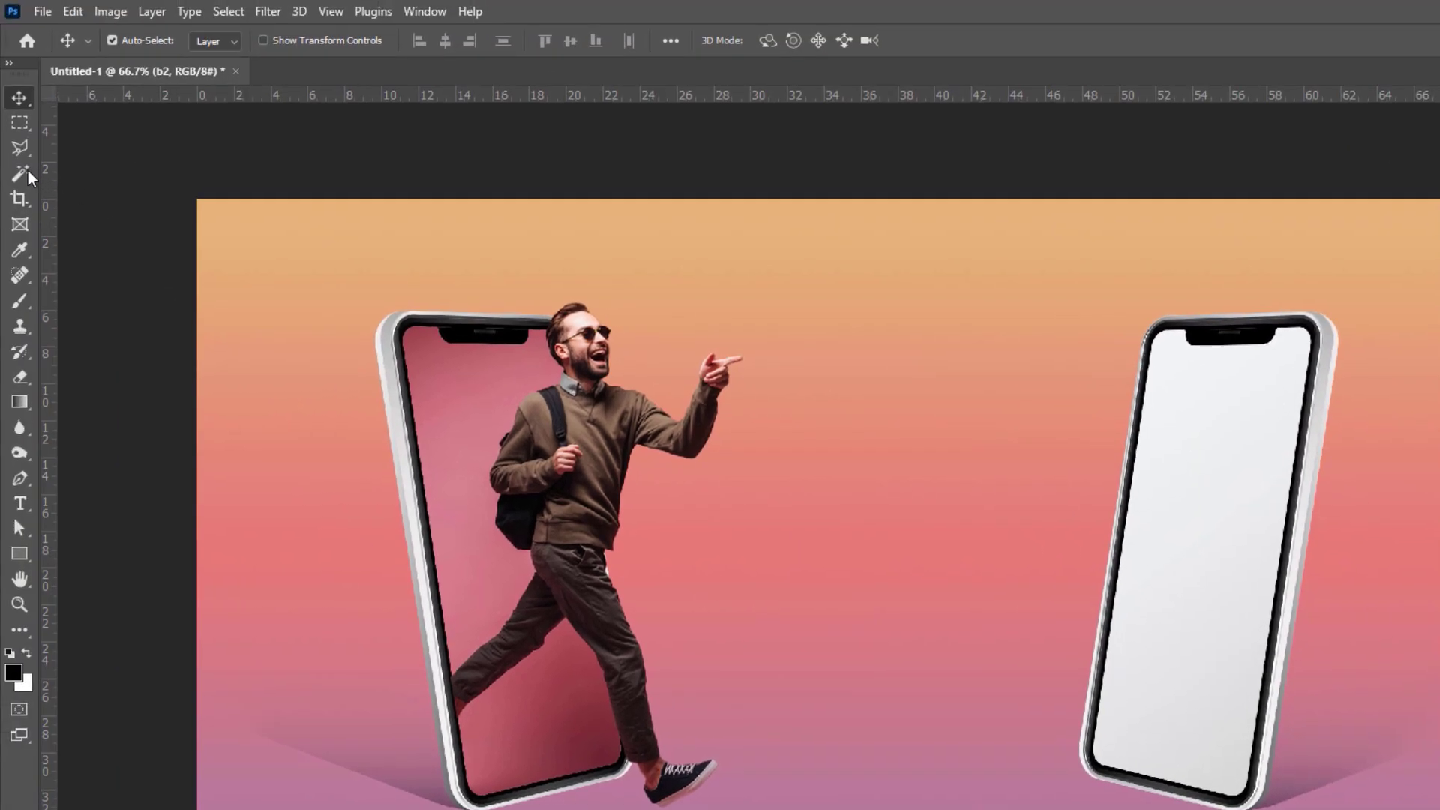
{"action": "left_click", "coordinate": [21, 173]}
{"action": "left_click", "coordinate": [1197, 494]}
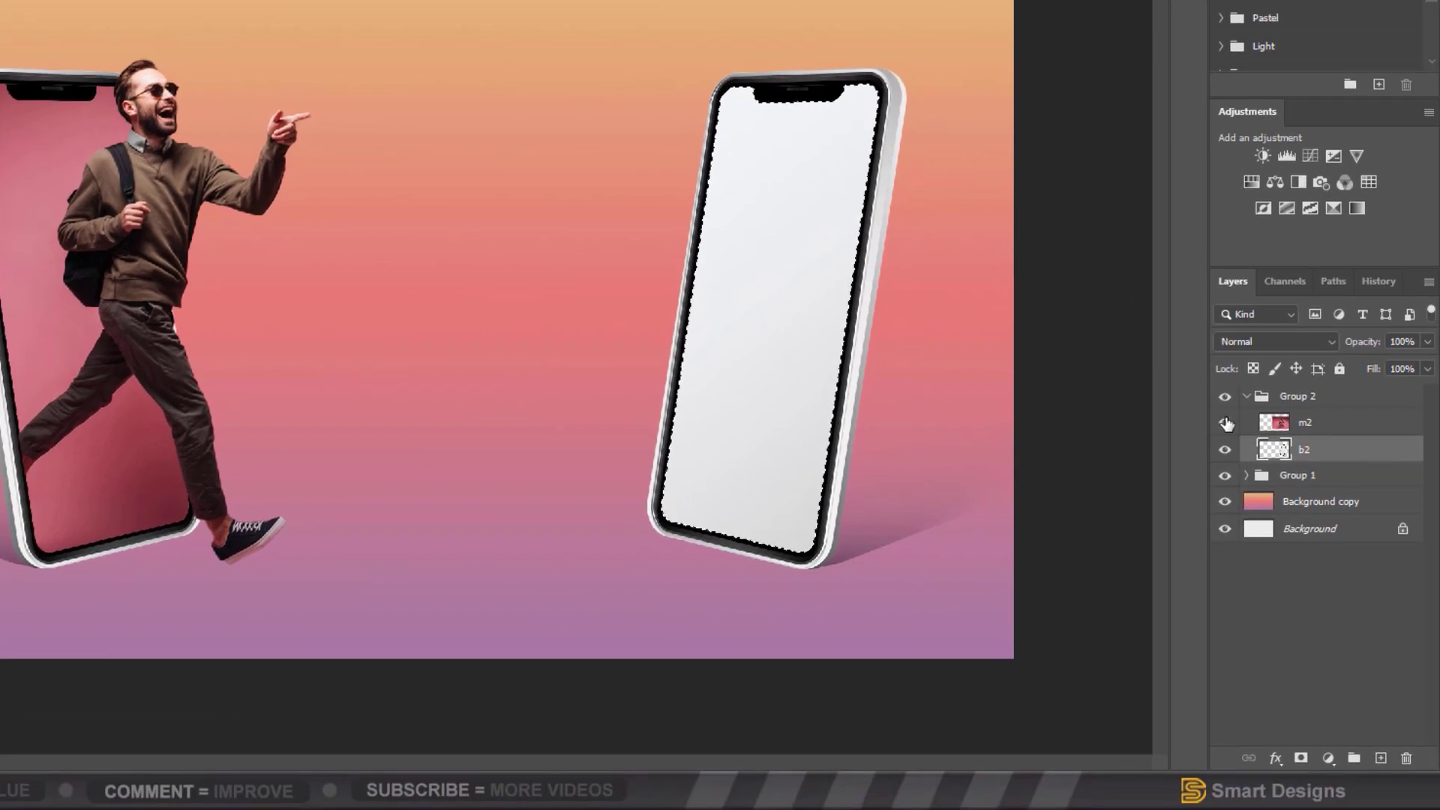
{"action": "left_click", "coordinate": [1225, 423]}
{"action": "left_click", "coordinate": [1312, 424]}
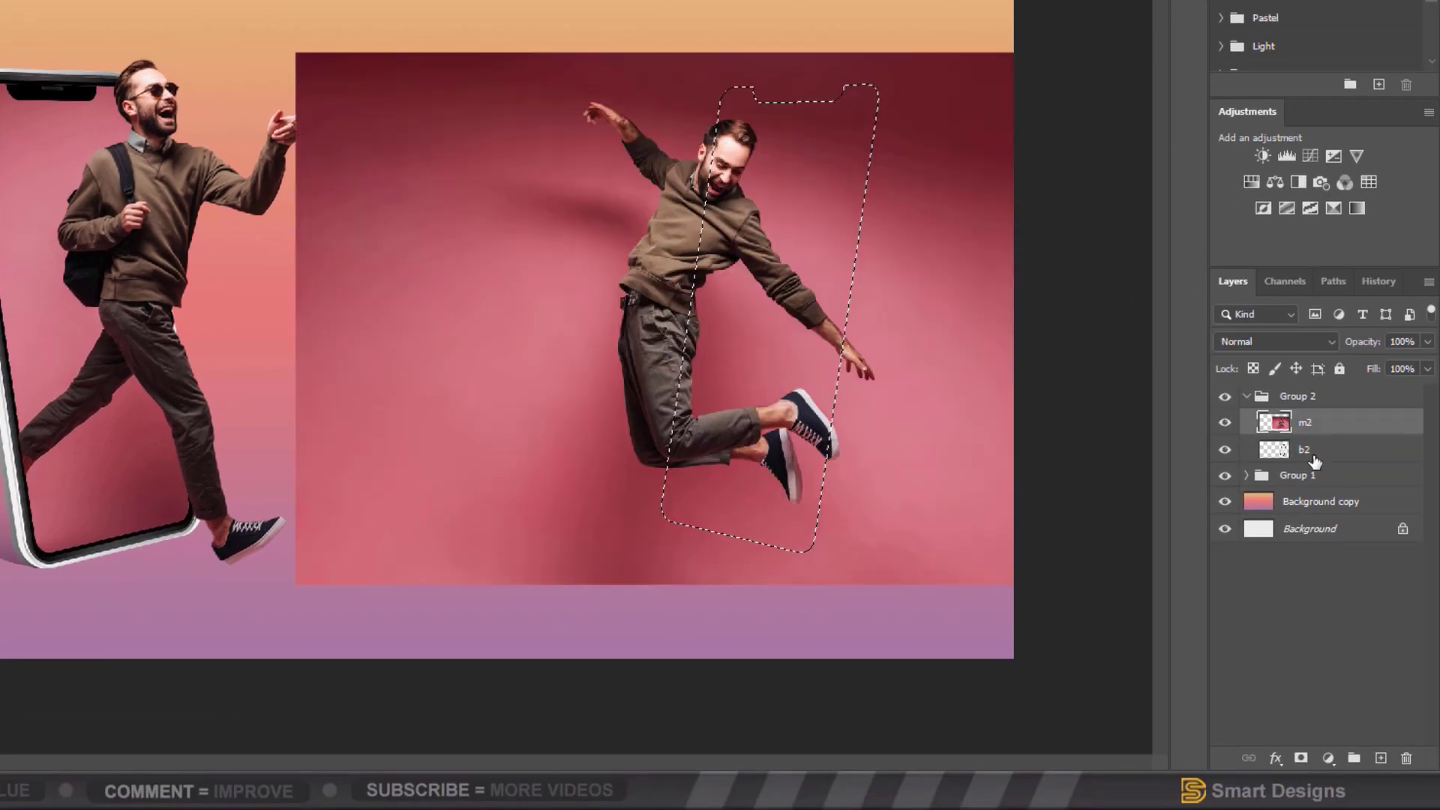
{"action": "left_click", "coordinate": [1314, 453]}
{"action": "left_click", "coordinate": [1315, 424]}
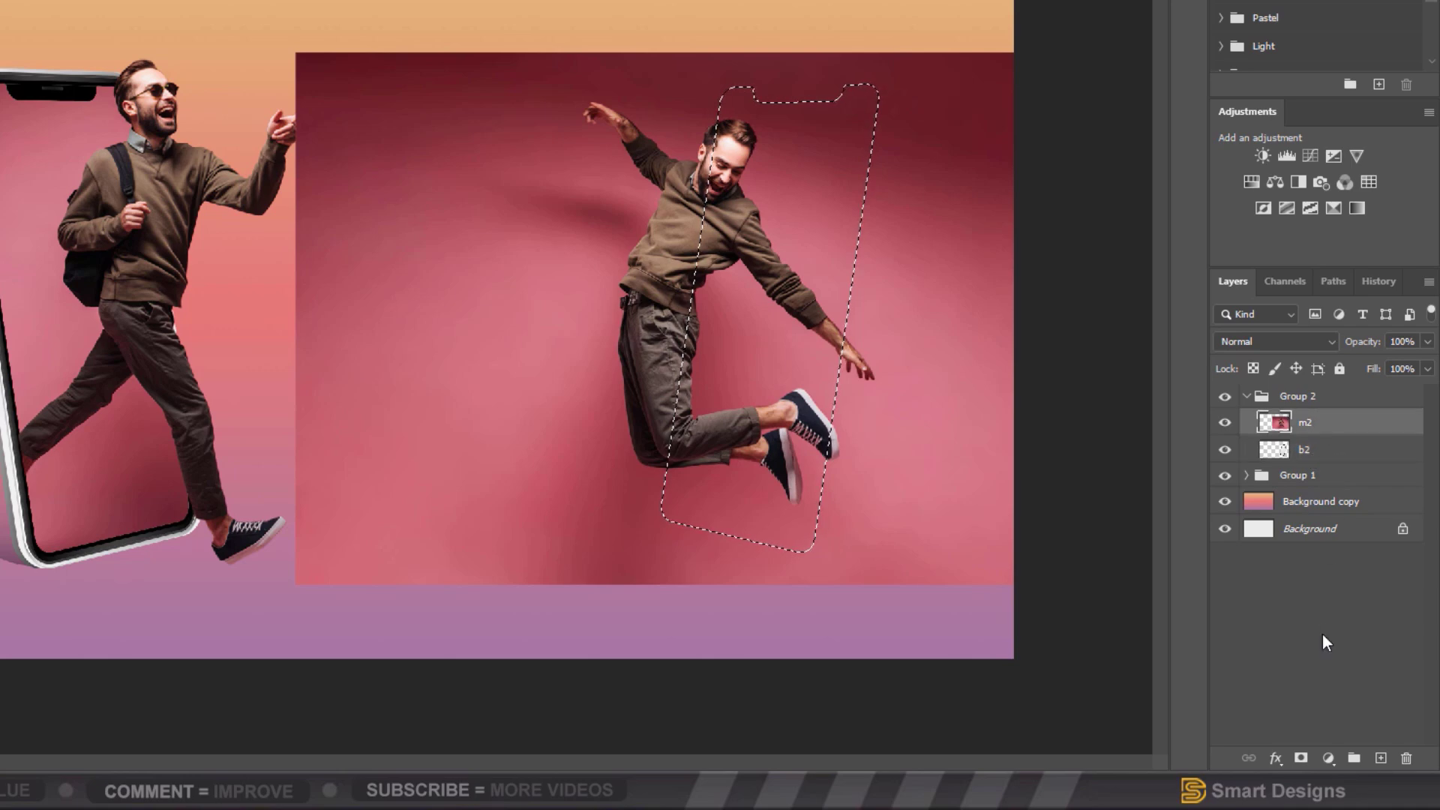
{"action": "left_click", "coordinate": [1305, 759]}
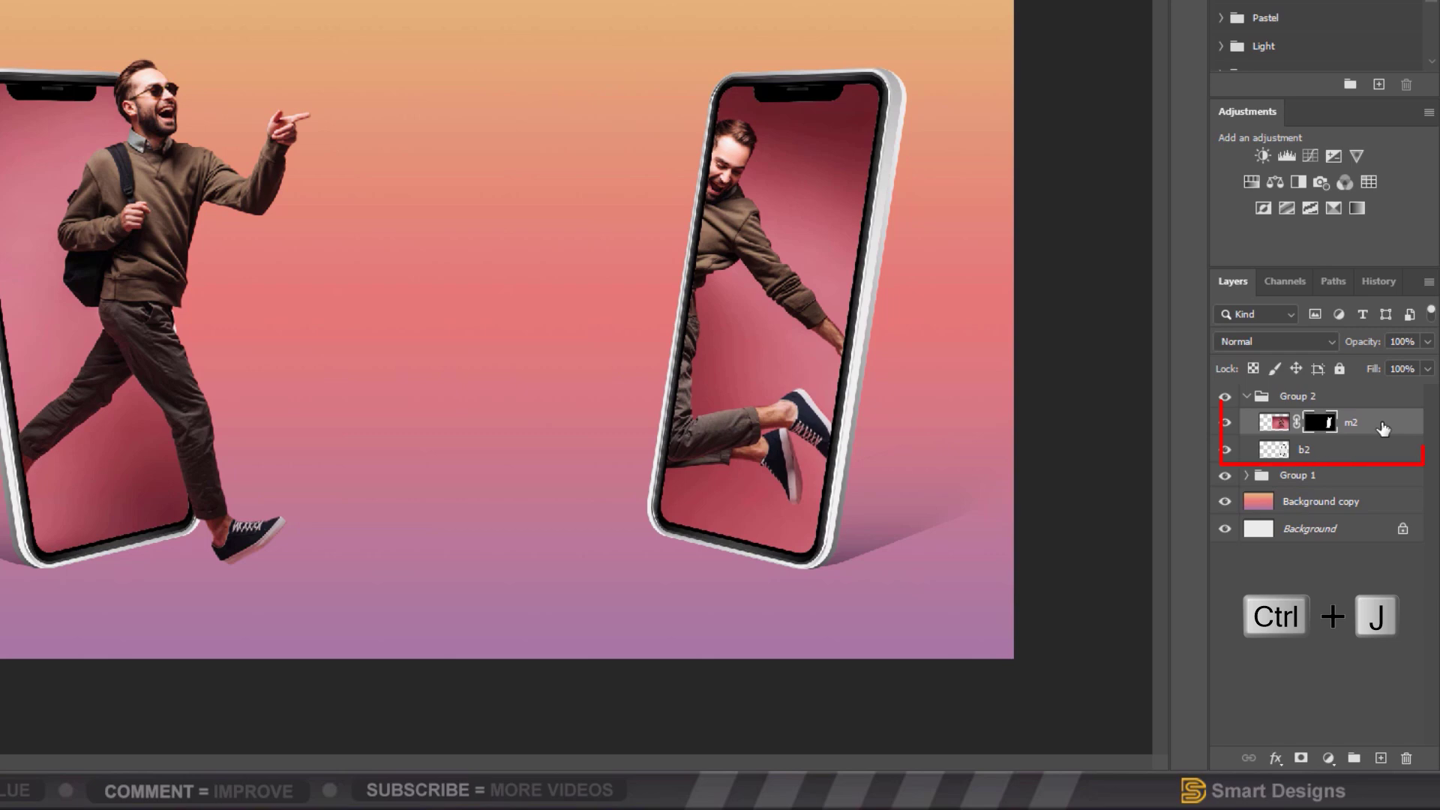
Step: Duplicate m2 and delete the copy's layer mask without applying it
{"action": "key", "text": "ctrl+j"}
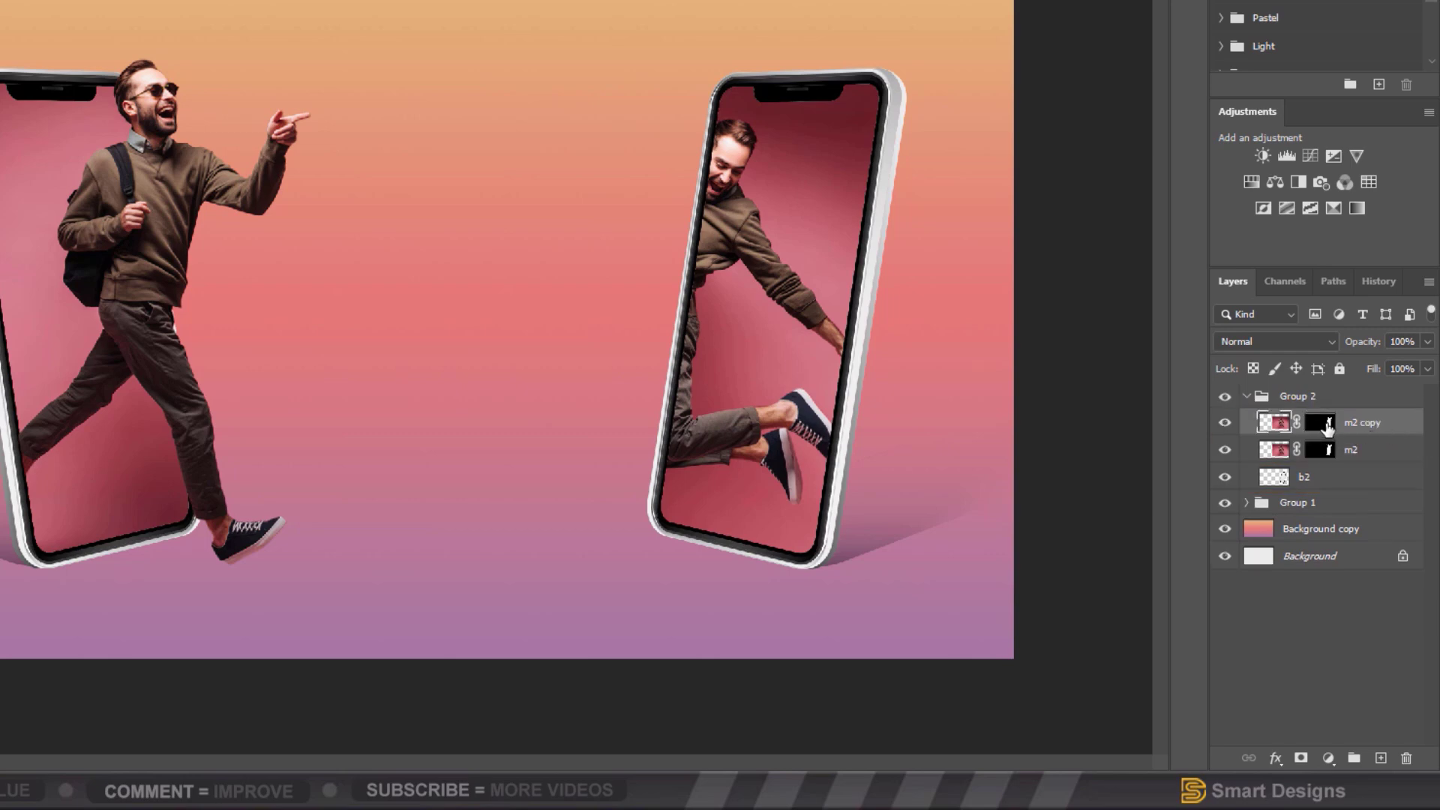
{"action": "left_click_drag", "start_coordinate": [1328, 425], "coordinate": [1407, 758]}
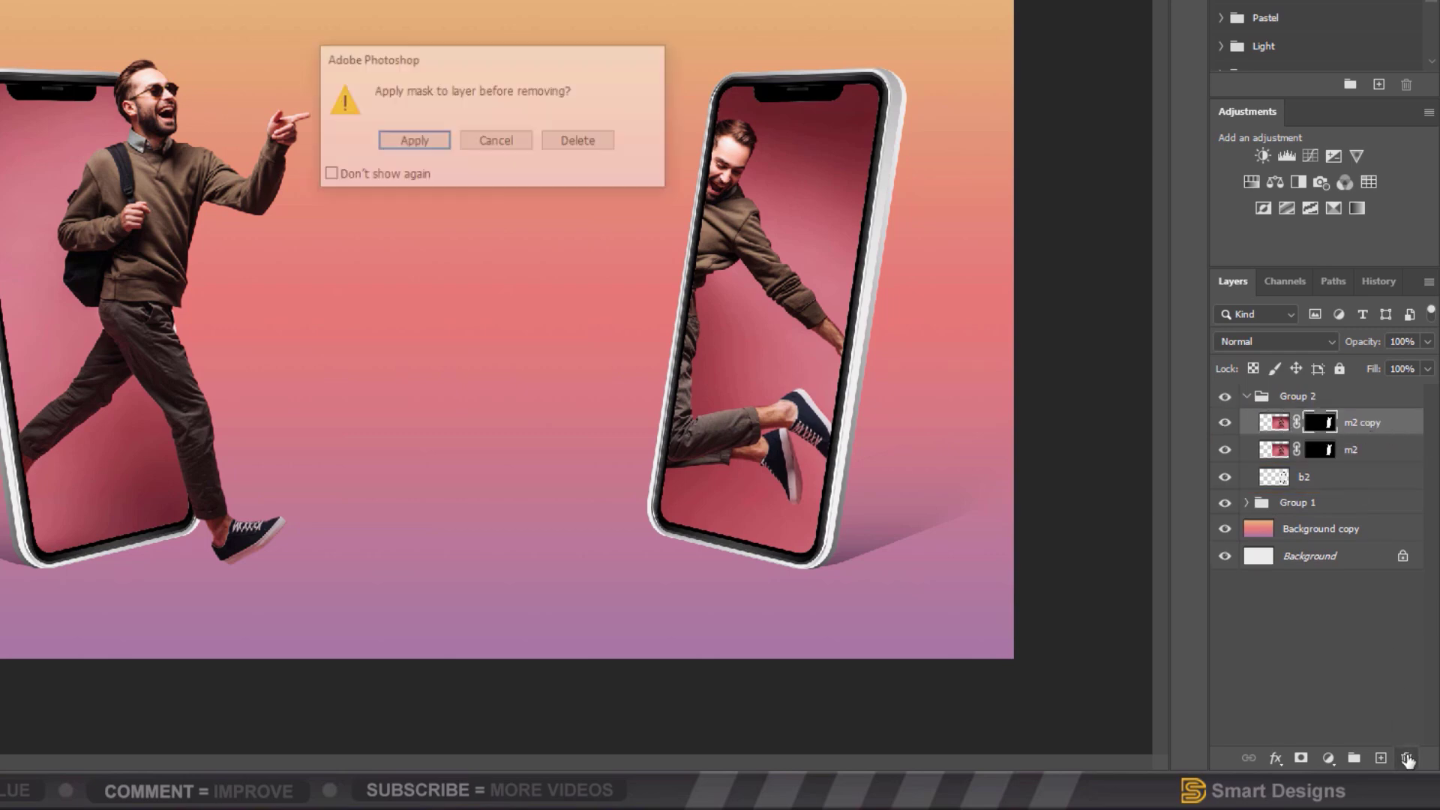
{"action": "left_click", "coordinate": [587, 149]}
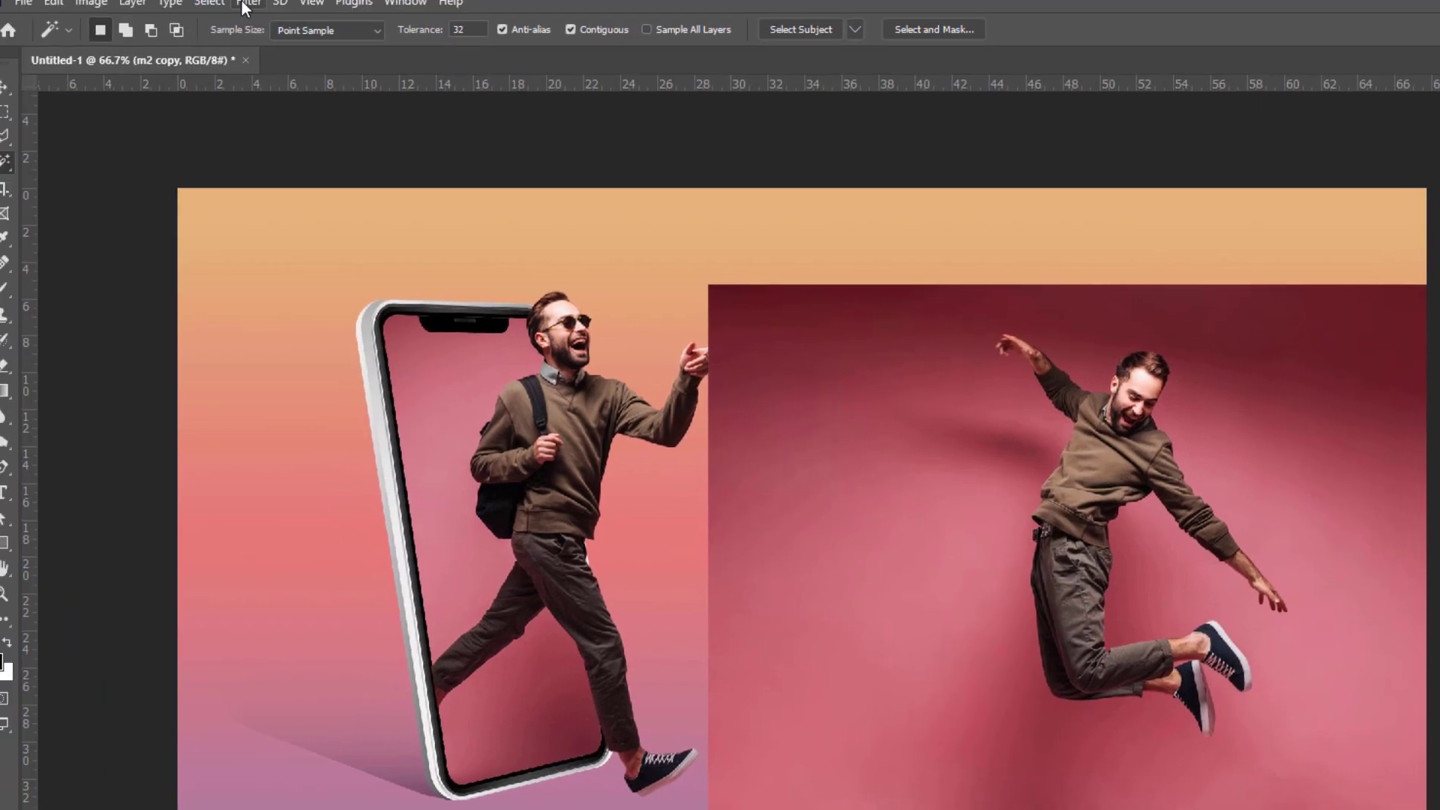
Step: Mask m2 copy to the jumping man using Select > Subject
{"action": "left_click", "coordinate": [209, 1]}
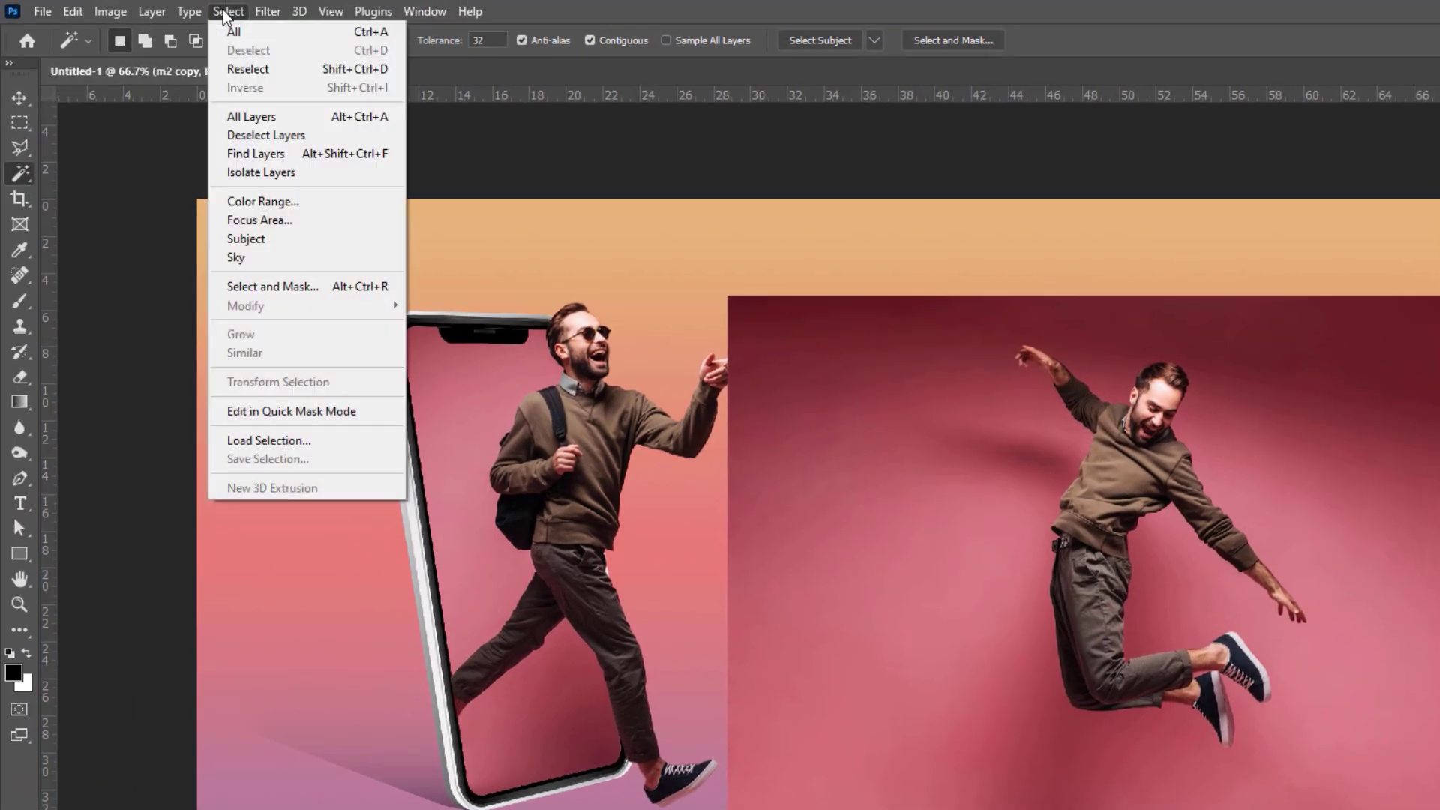
{"action": "left_click", "coordinate": [267, 241]}
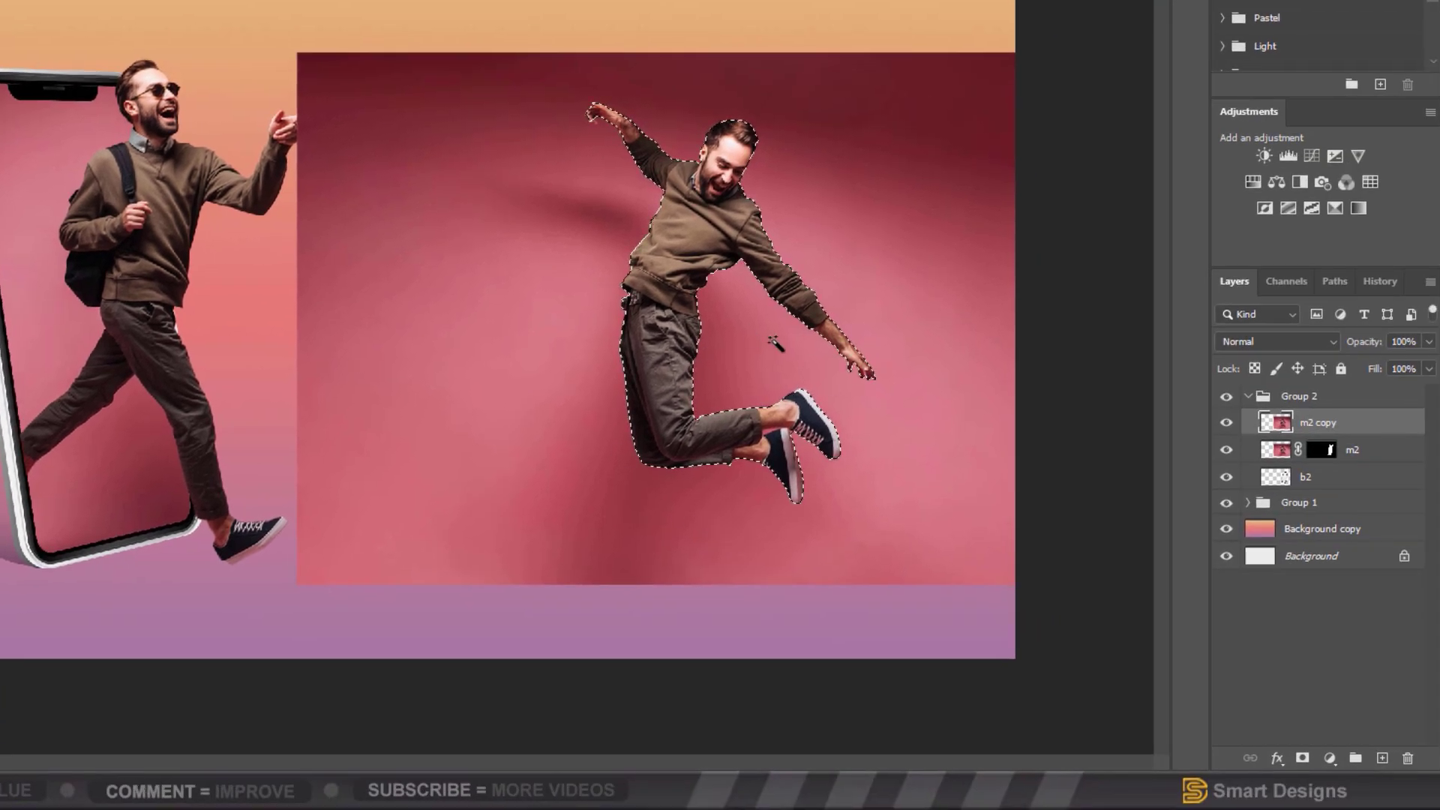
{"action": "left_click", "coordinate": [1302, 758]}
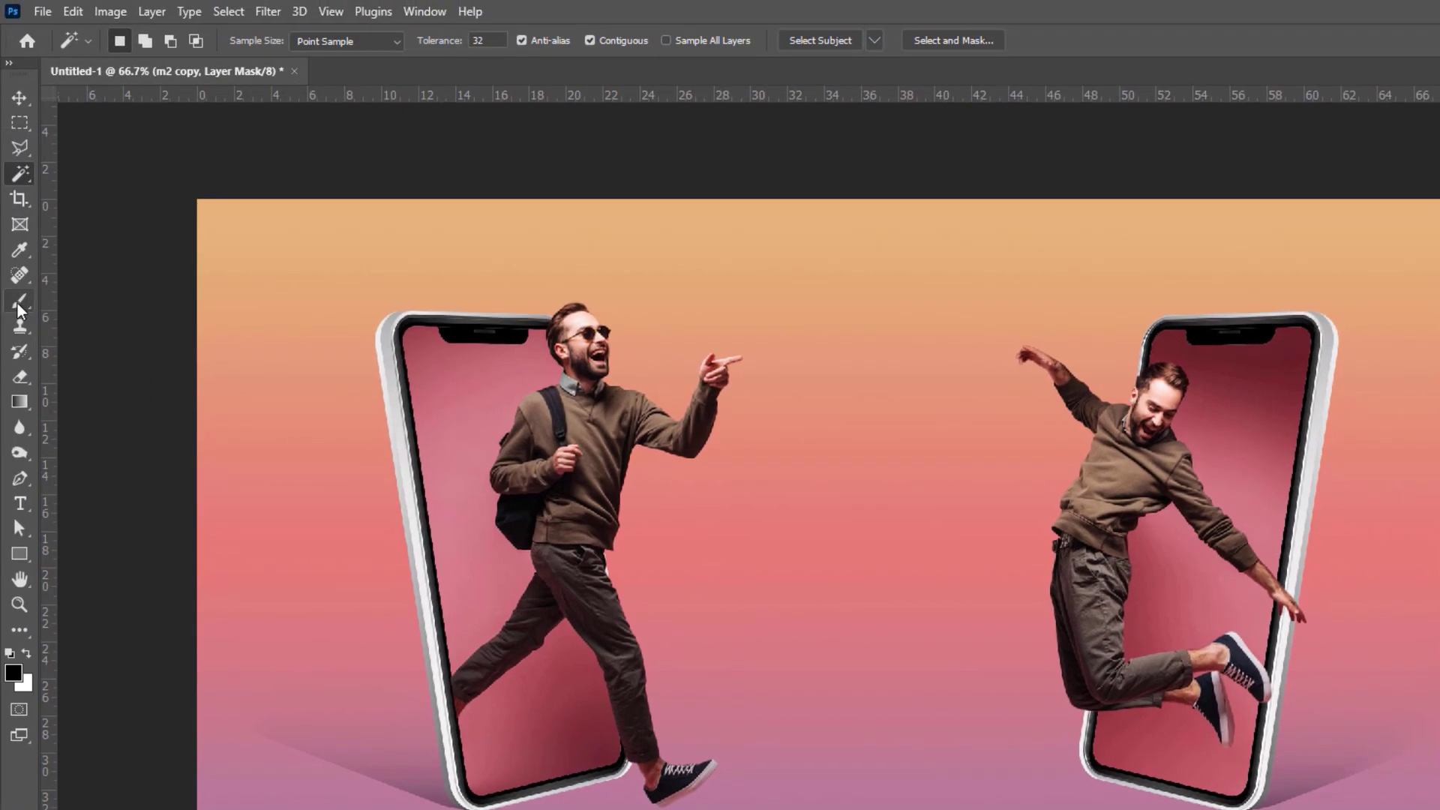
Step: Paint out the fingers past the right phone edge, collapse Group 2, and add a new layer
{"action": "left_click", "coordinate": [16, 302]}
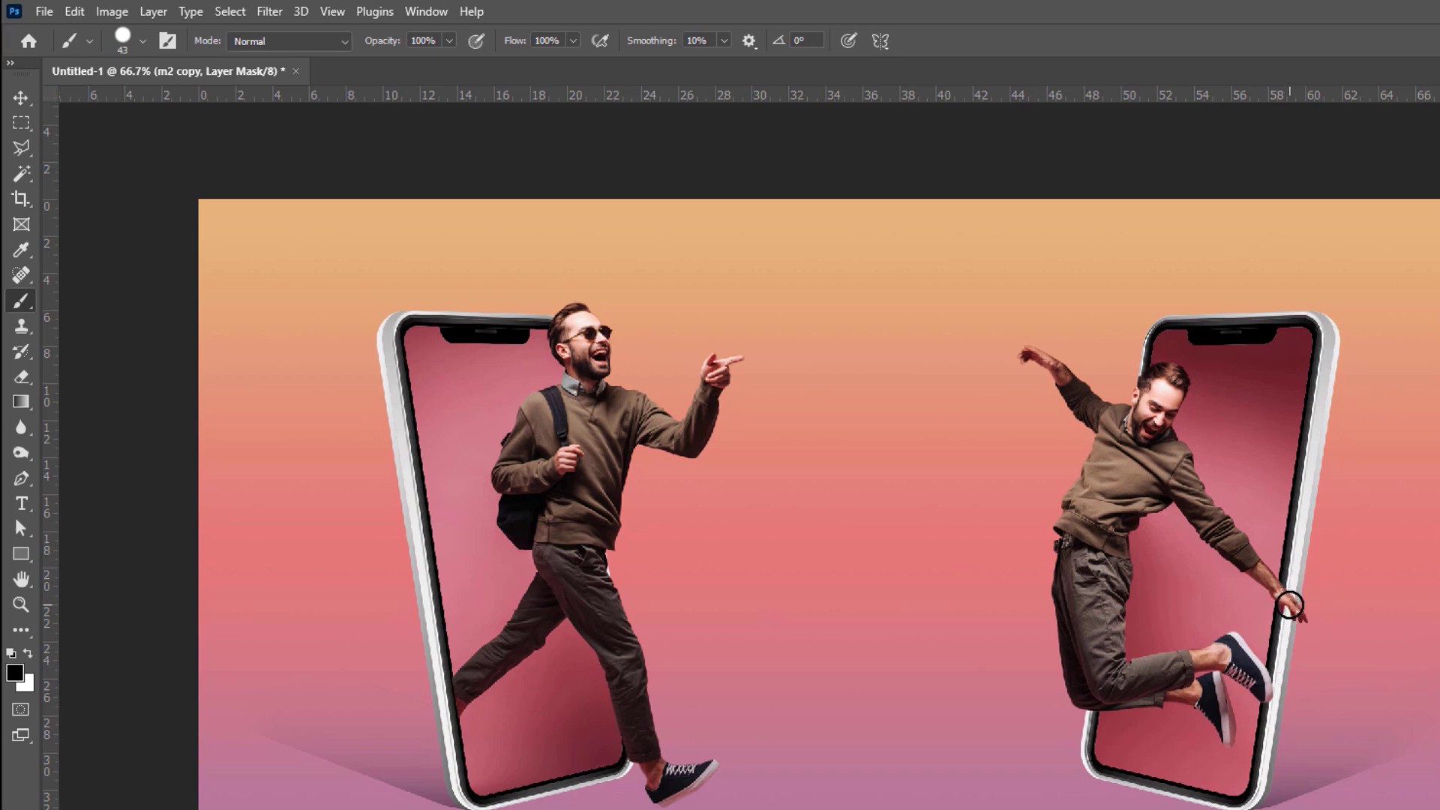
{"action": "left_click_drag", "start_coordinate": [1290, 604], "coordinate": [1302, 611]}
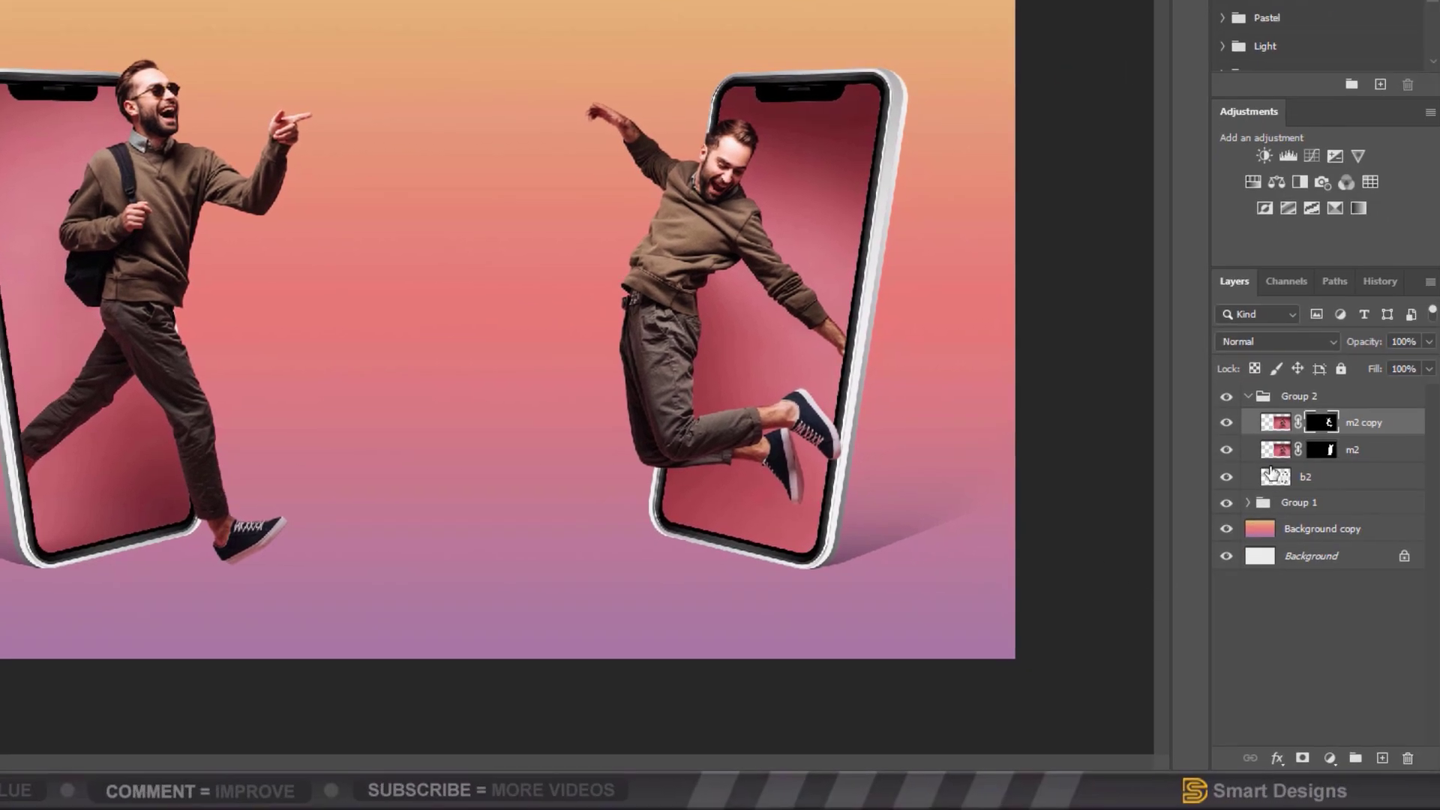
{"action": "left_click", "coordinate": [1247, 397]}
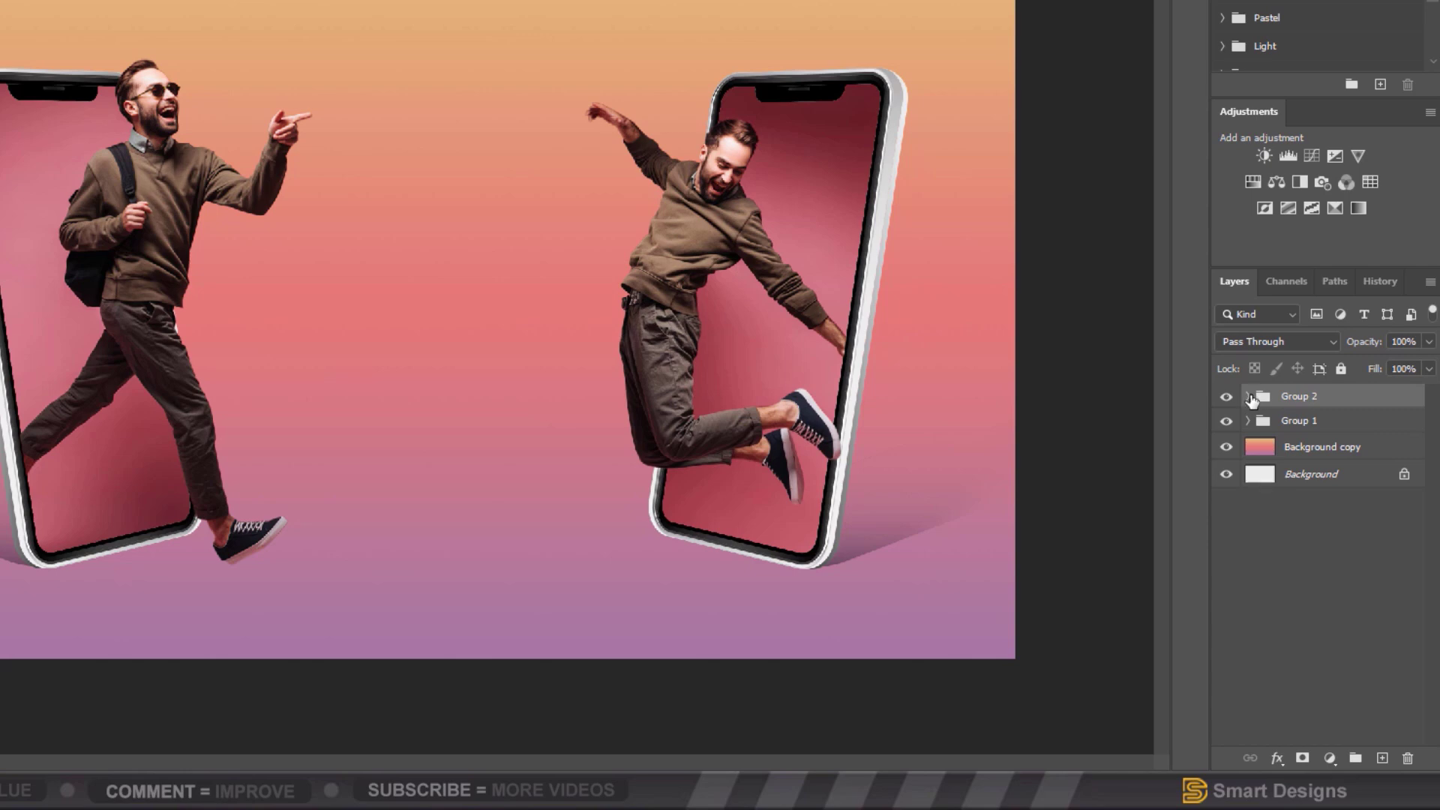
{"action": "left_click", "coordinate": [1383, 759]}
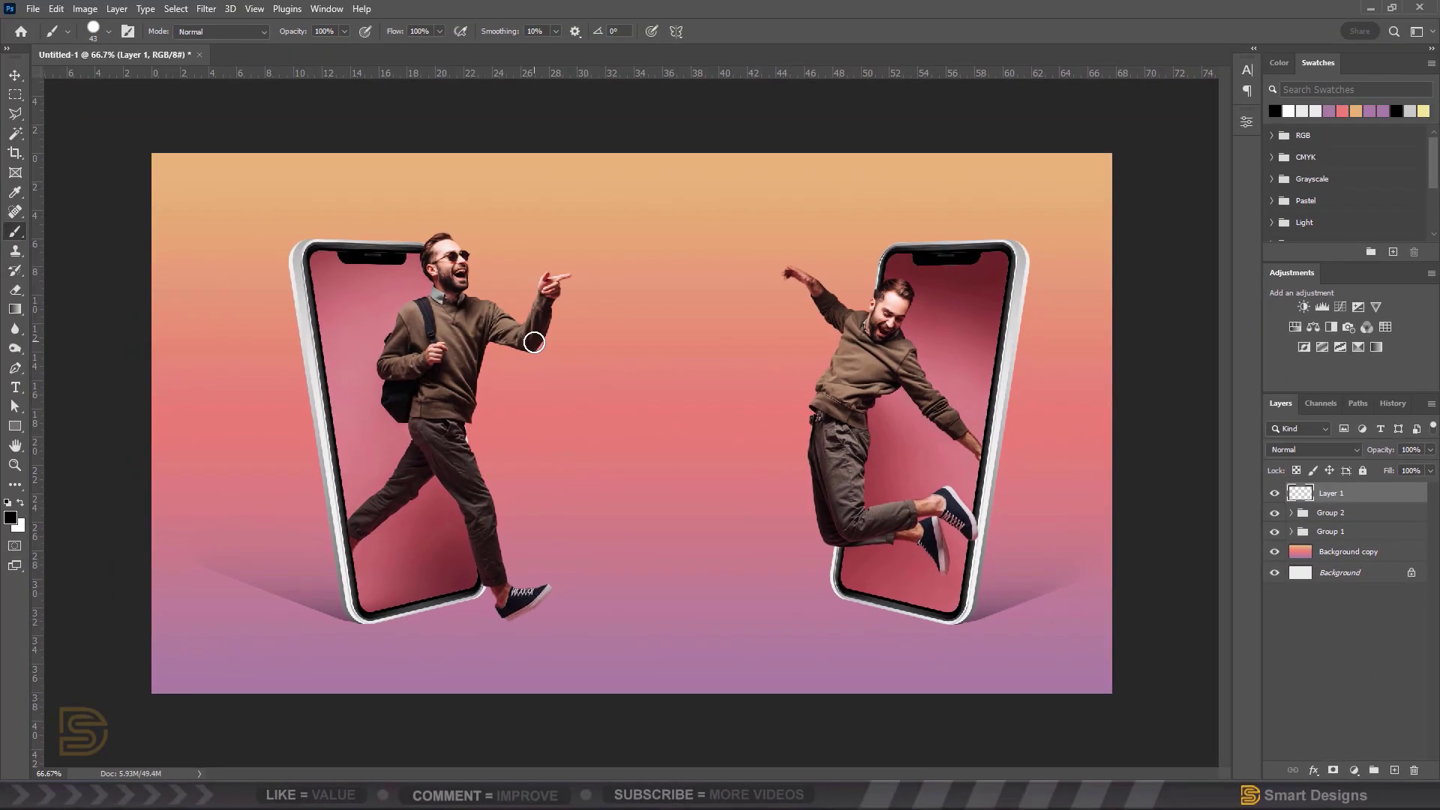
Step: Paint one soft round black dab, about 658 px, at the canvas centre on Layer 1
{"action": "left_click_drag", "start_coordinate": [619, 346], "coordinate": [776, 367]}
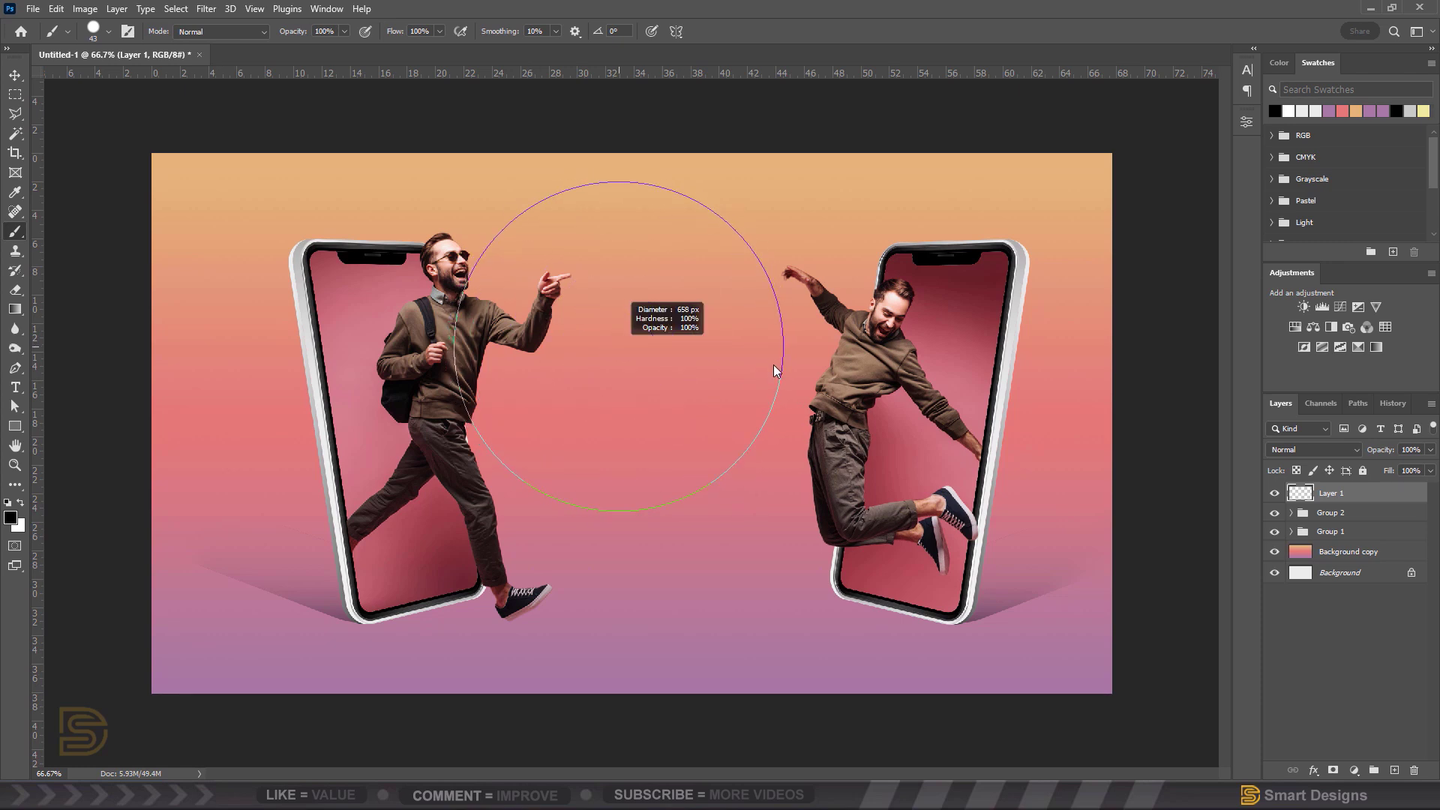
{"action": "right_click", "coordinate": [709, 483]}
{"action": "left_click", "coordinate": [744, 580]}
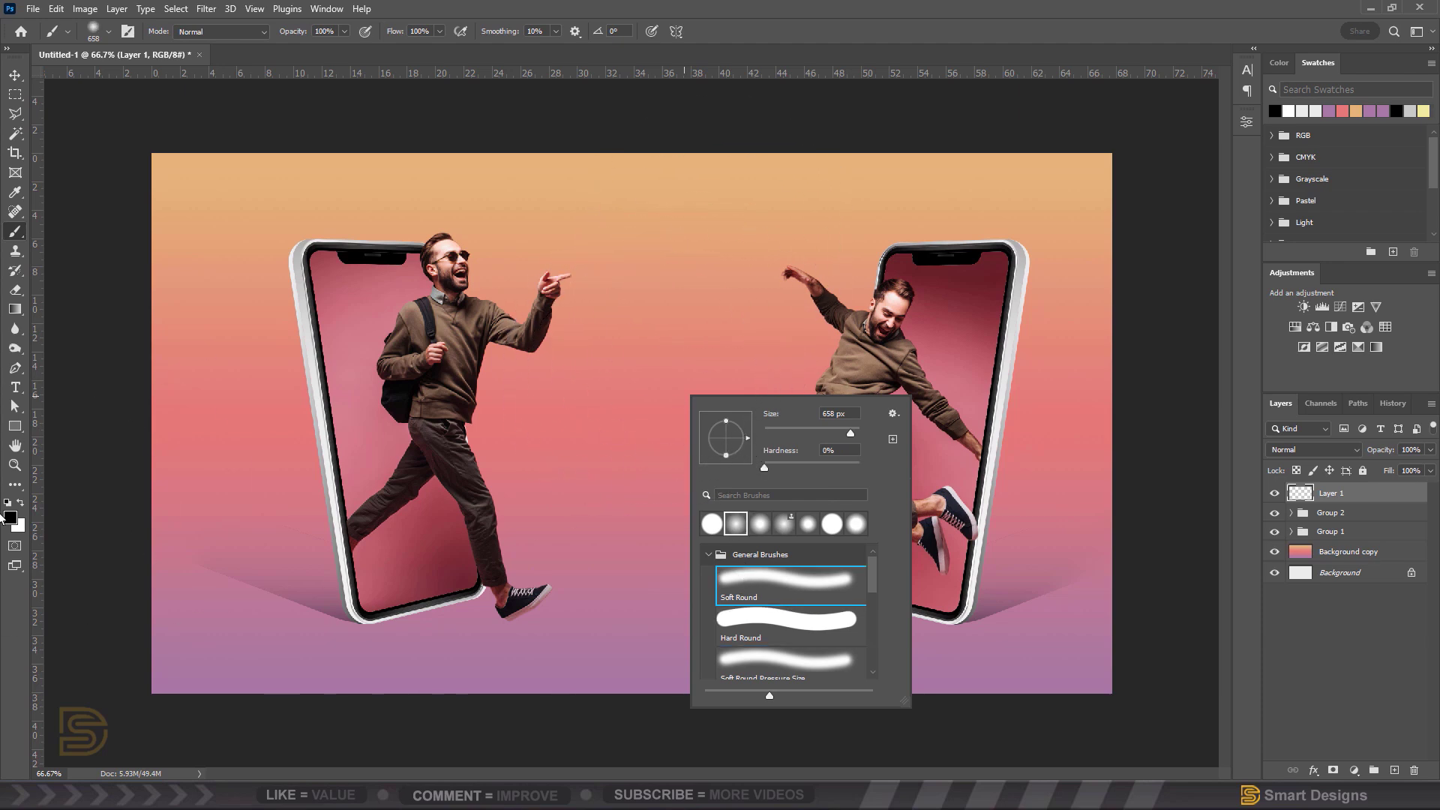
{"action": "left_click", "coordinate": [13, 517]}
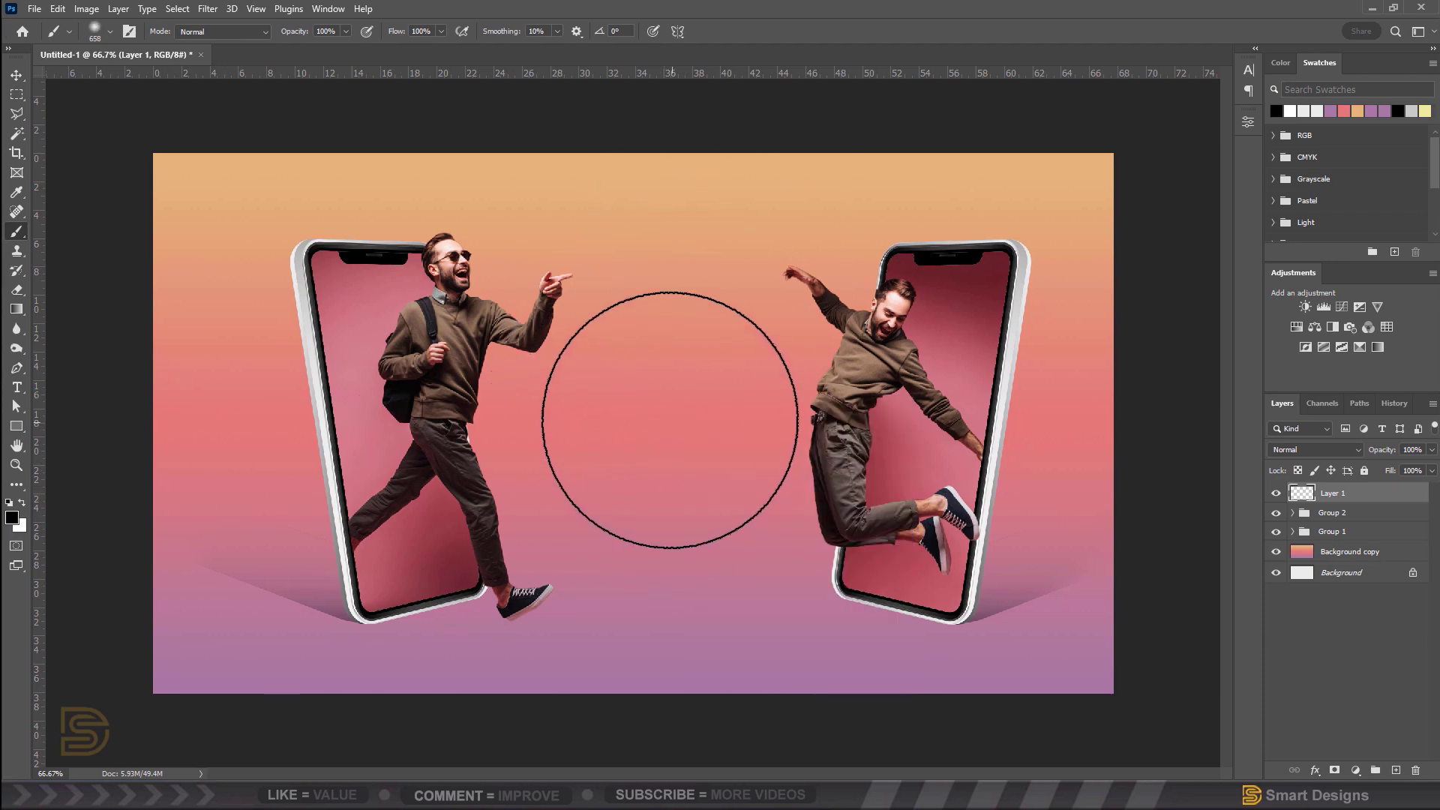
{"action": "left_click", "coordinate": [661, 405]}
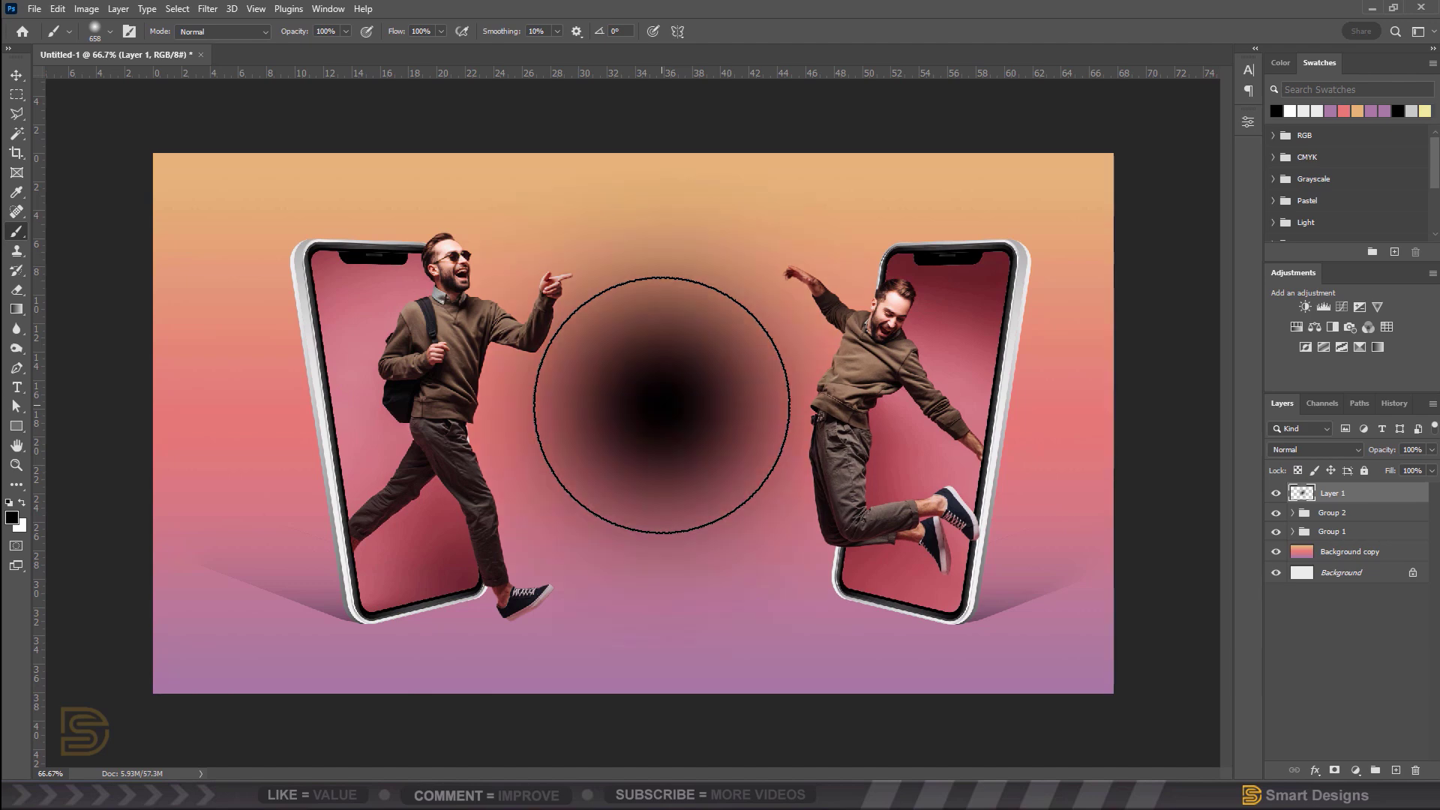
{"action": "left_click", "coordinate": [15, 76]}
Step: Free-transform the black blur into a flat, narrow shadow and place it under the left man's front shoe
{"action": "key", "text": "ctrl+t"}
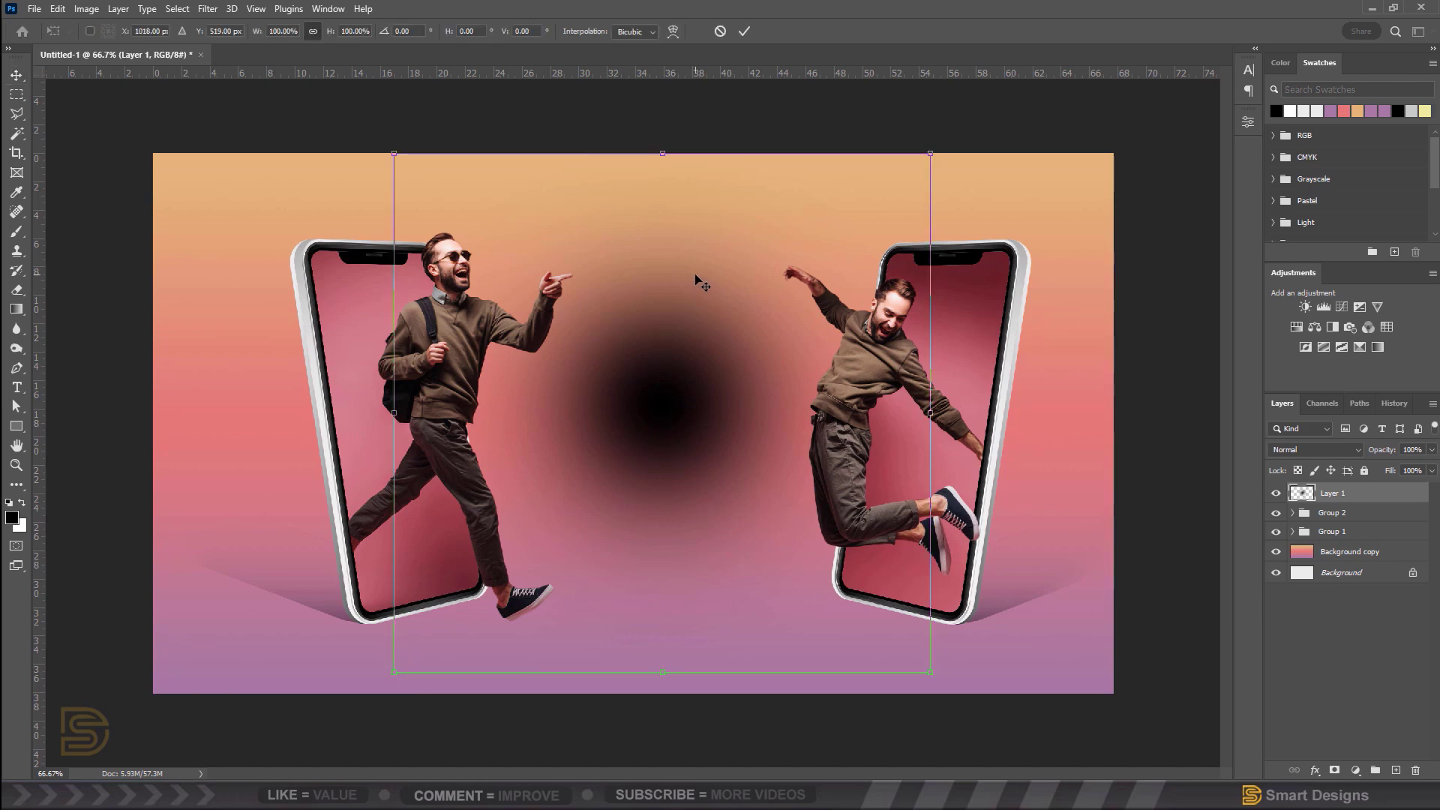
{"action": "left_click_drag", "start_coordinate": [663, 156], "coordinate": [676, 664]}
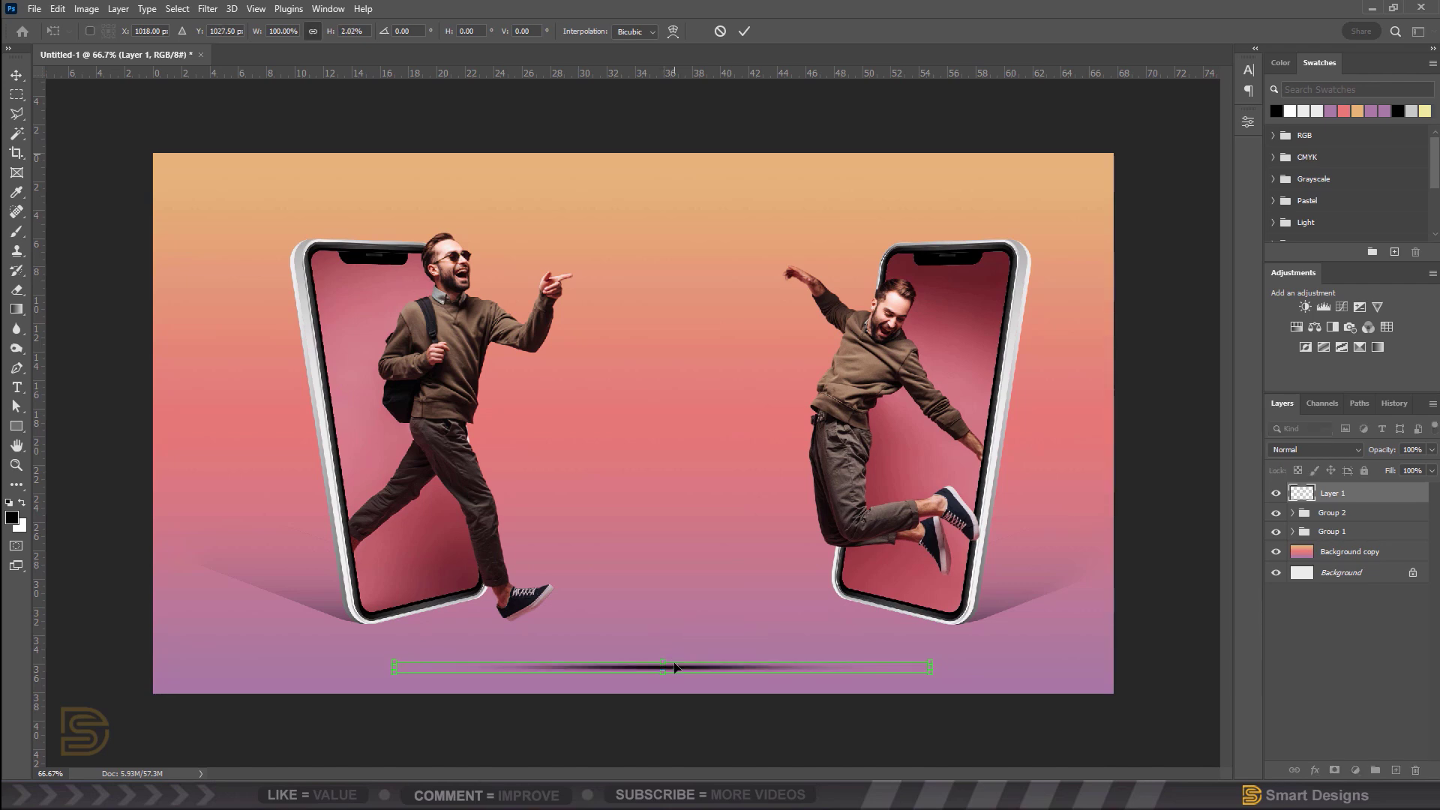
{"action": "left_click_drag", "start_coordinate": [933, 668], "coordinate": [655, 667]}
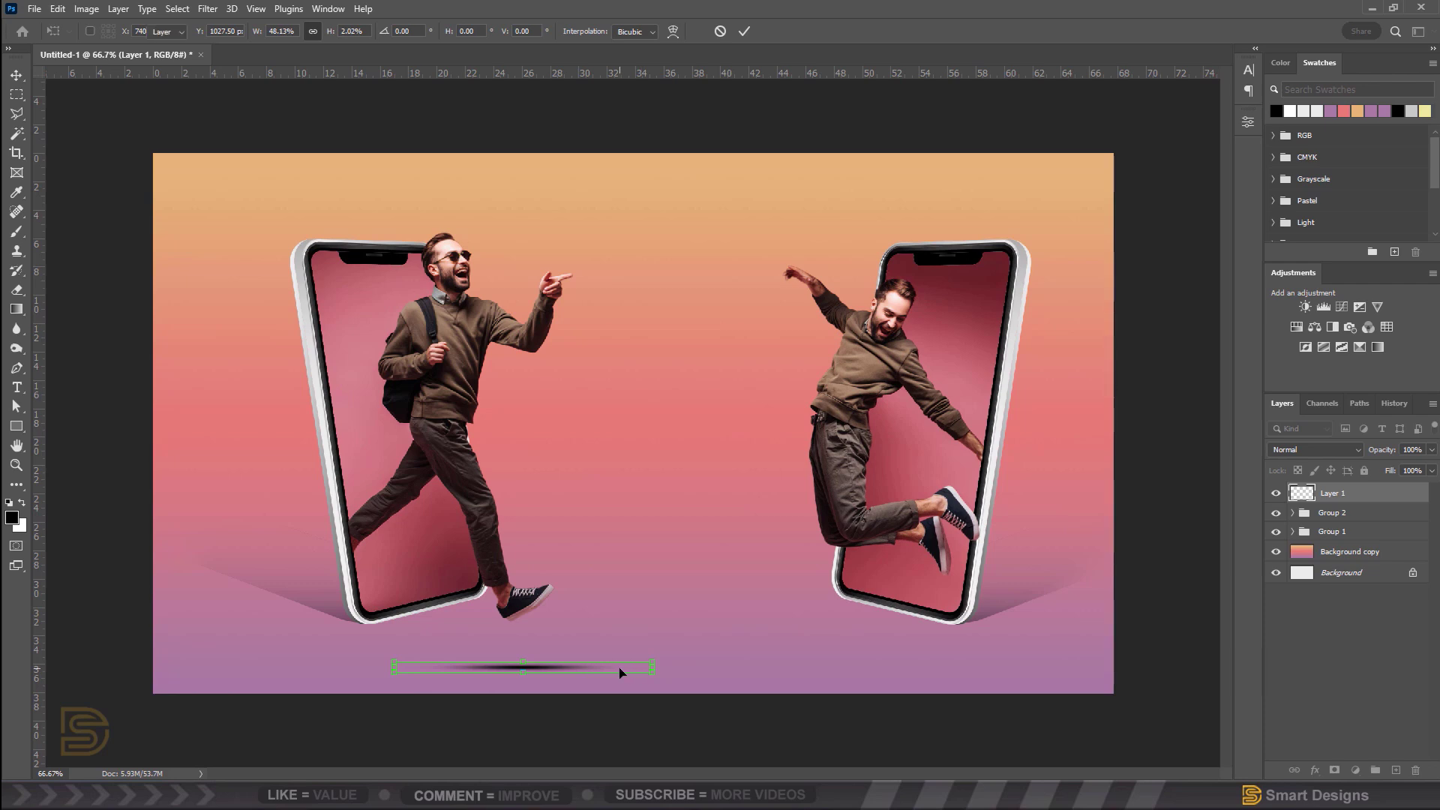
{"action": "key", "text": "Return"}
{"action": "left_click_drag", "start_coordinate": [529, 668], "coordinate": [516, 643]}
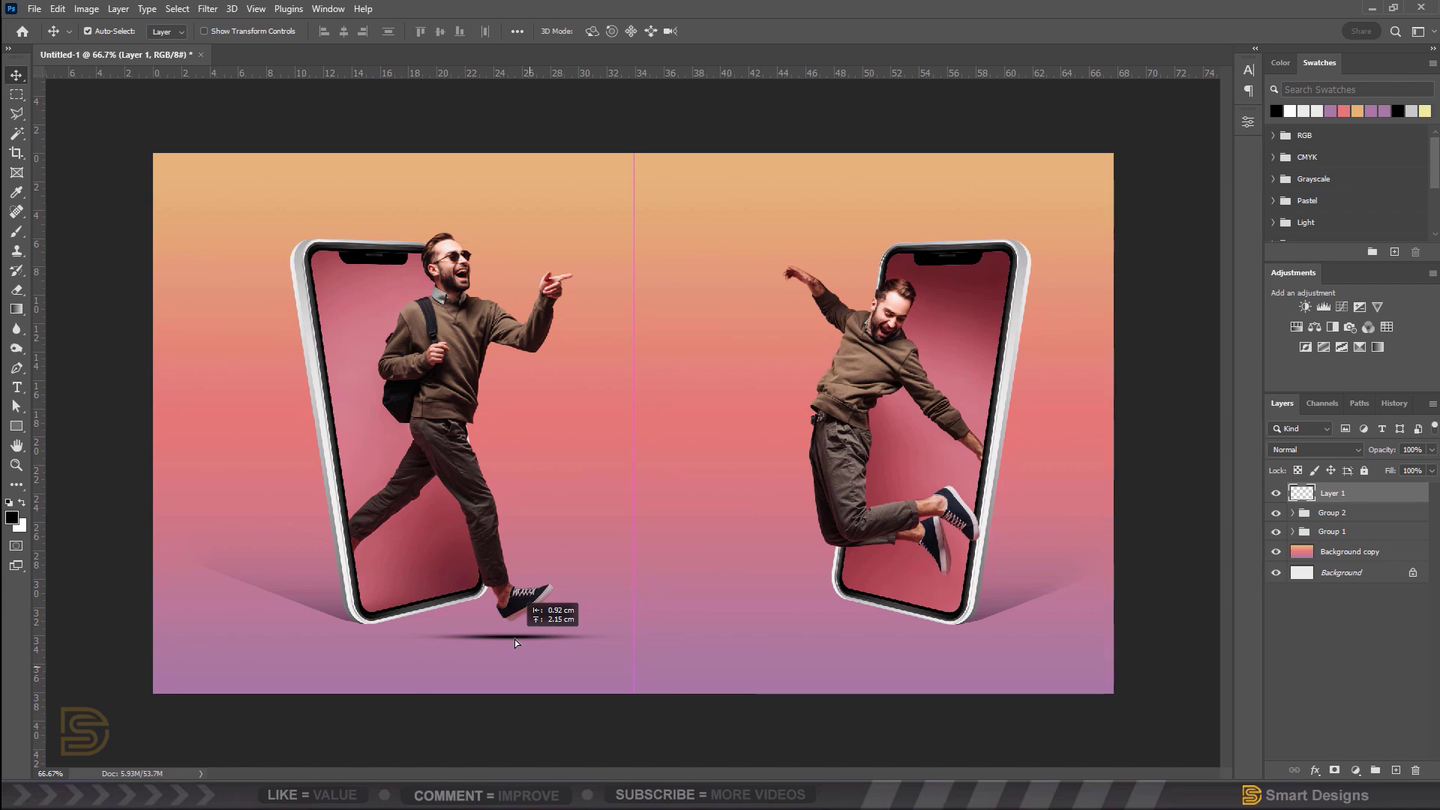
Step: Set Layer 1's shadow to 49% opacity, then duplicate it under the jumping man at 28% opacity
{"action": "left_click_drag", "start_coordinate": [514, 642], "coordinate": [515, 643]}
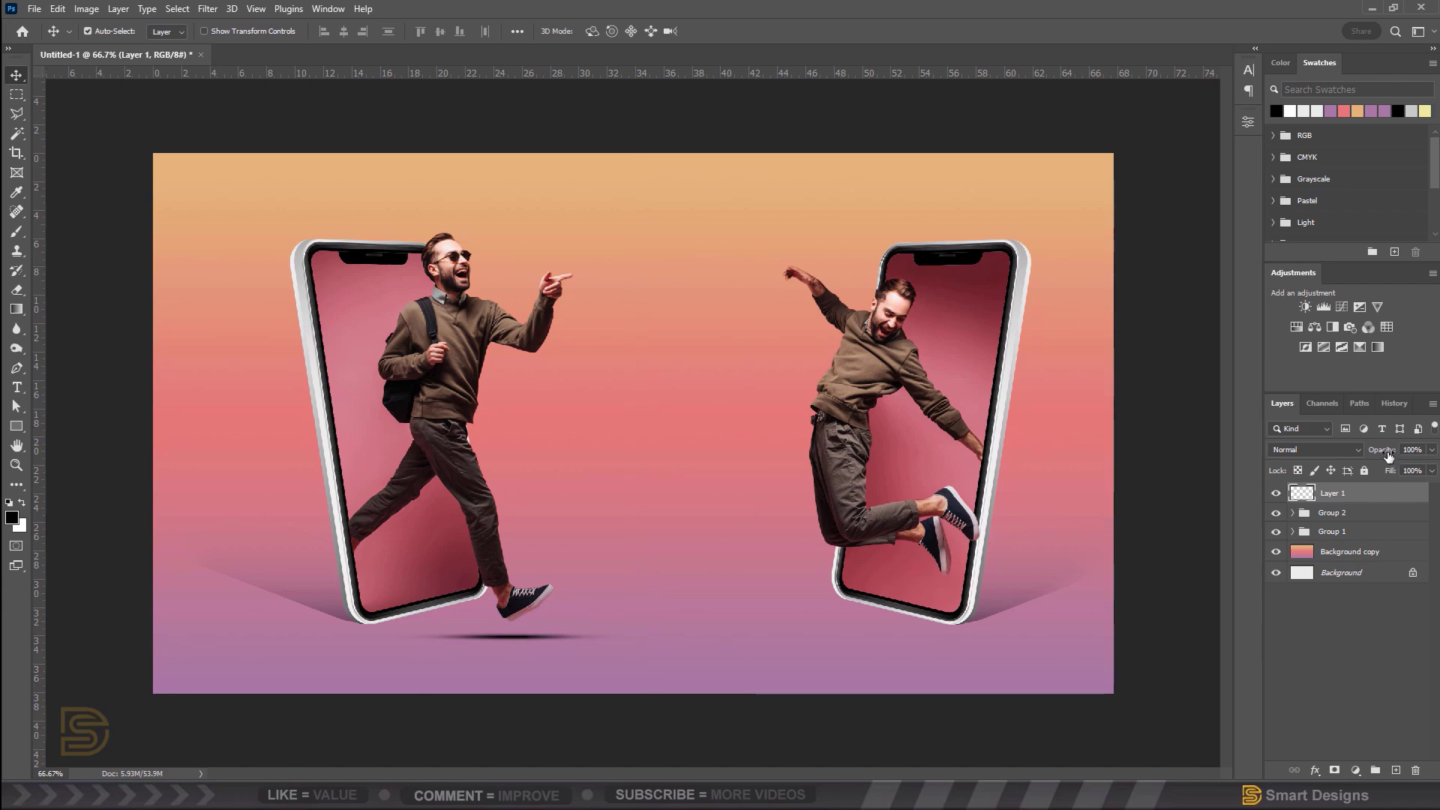
{"action": "left_click_drag", "start_coordinate": [1388, 455], "coordinate": [1348, 460]}
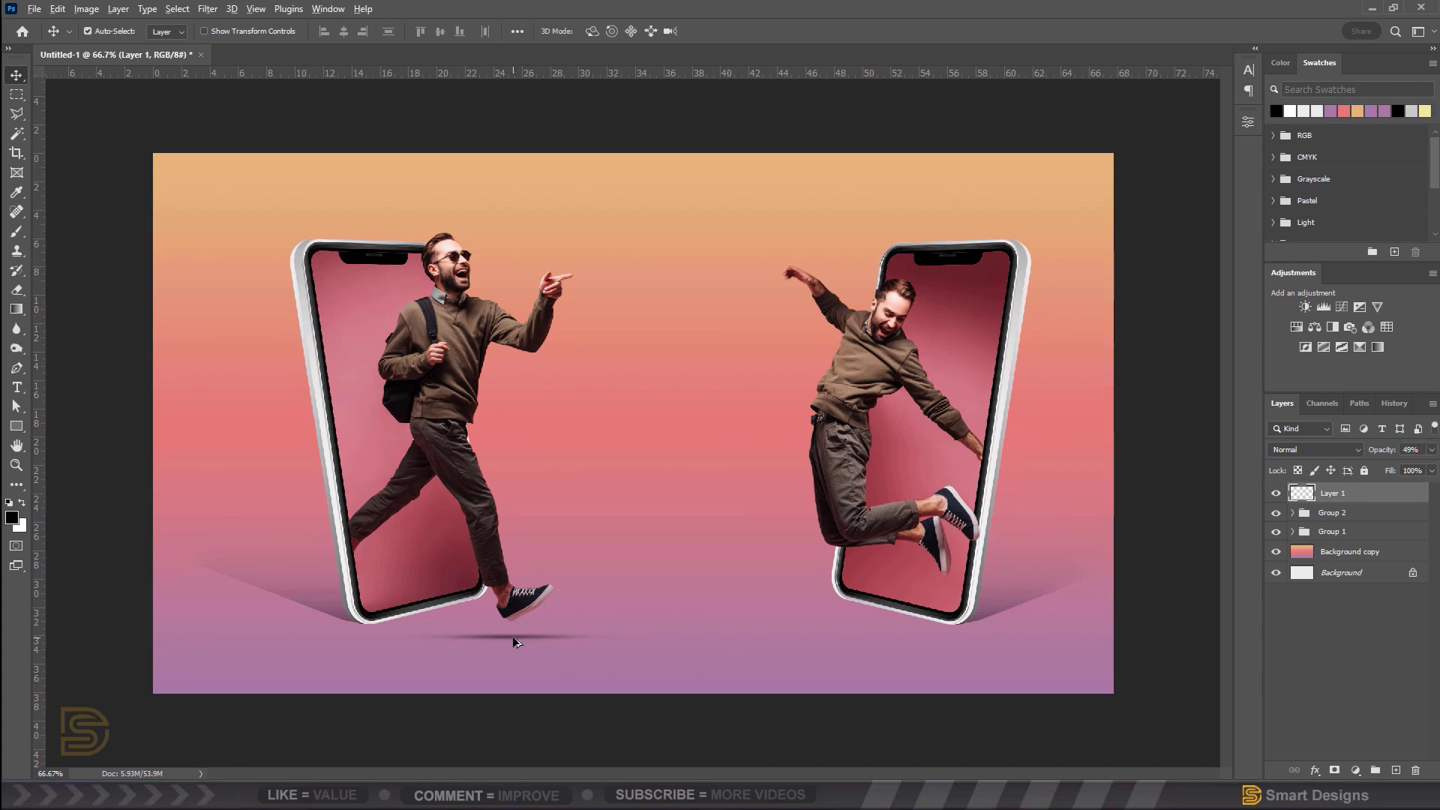
{"action": "left_click_drag", "start_coordinate": [514, 642], "coordinate": [872, 638]}
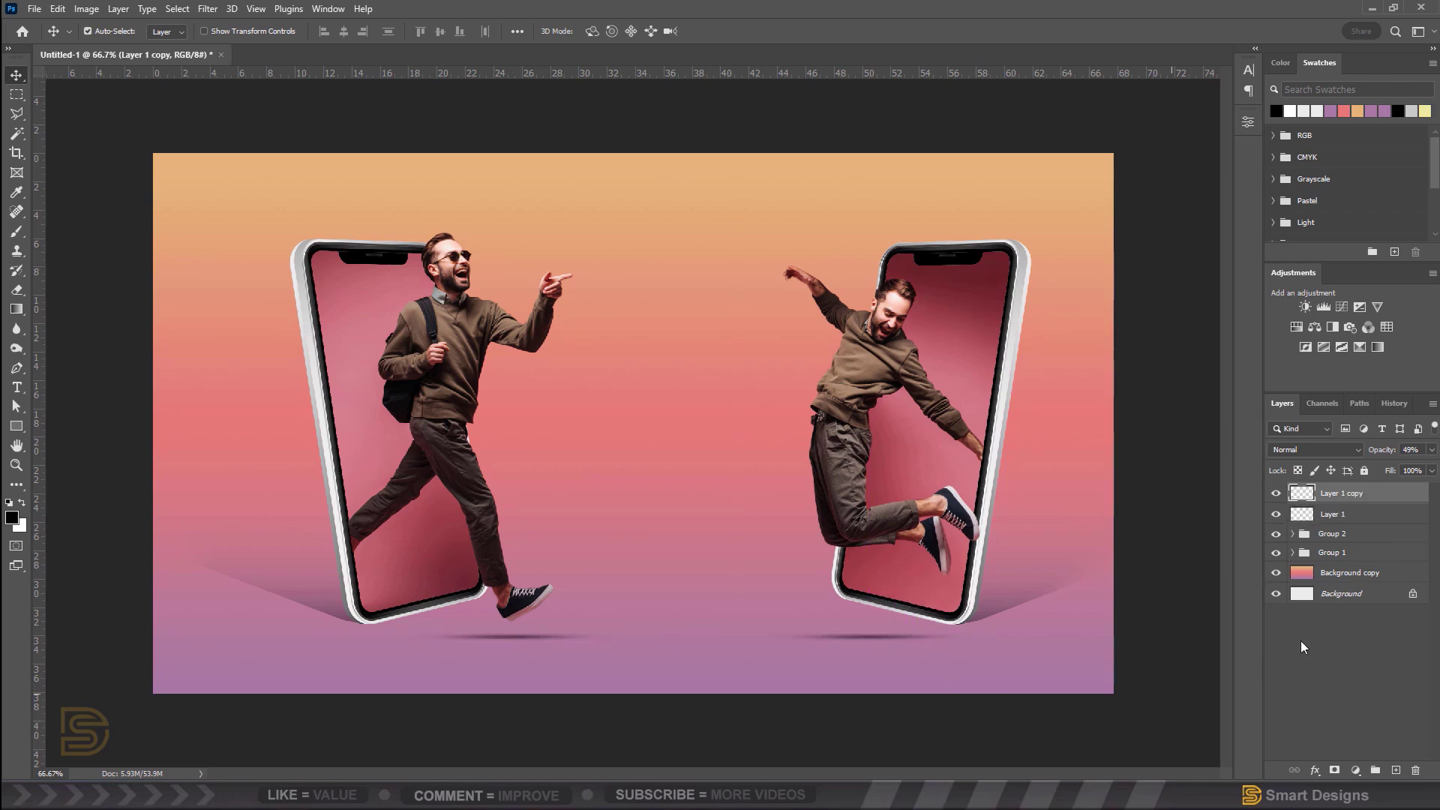
{"action": "left_click_drag", "start_coordinate": [1390, 452], "coordinate": [1372, 455]}
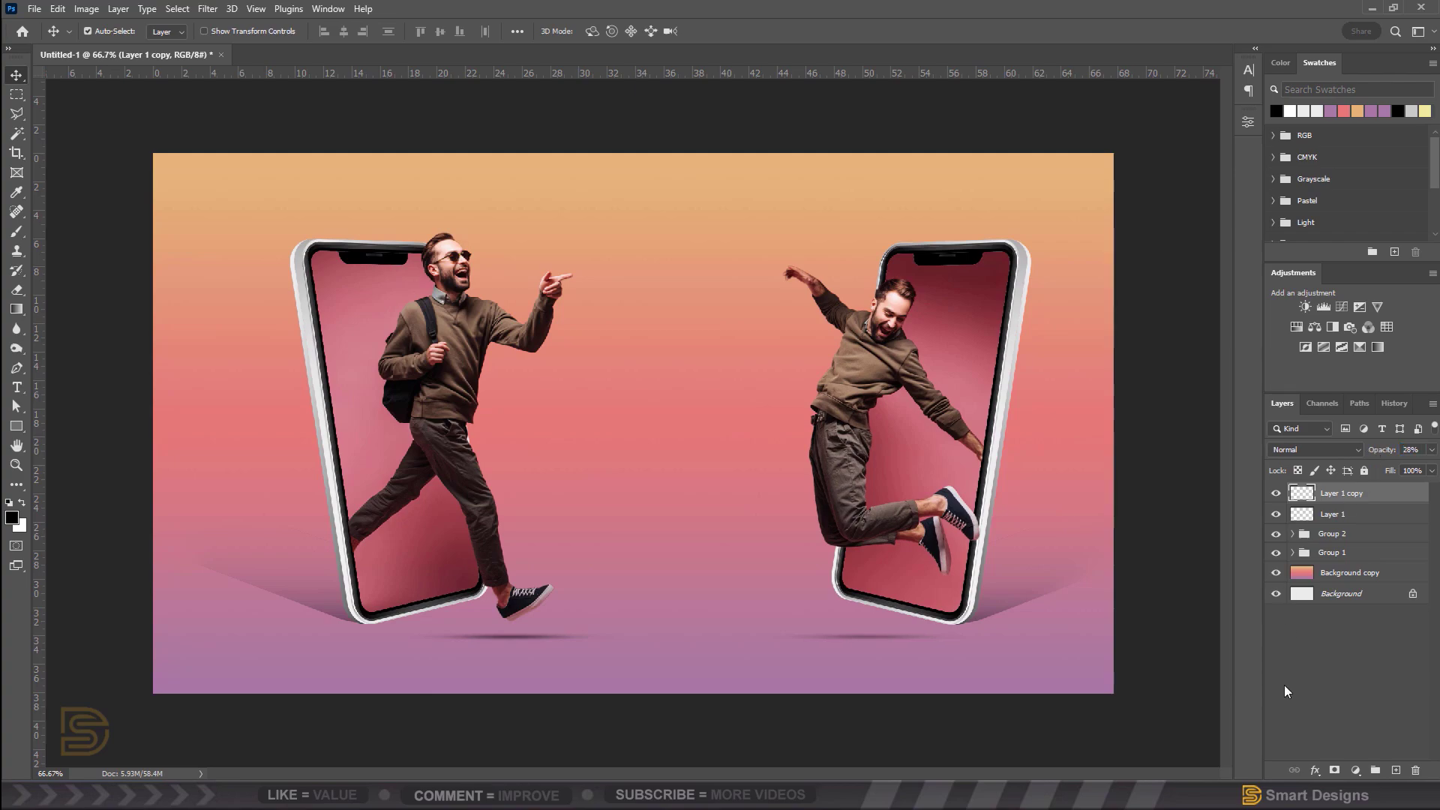